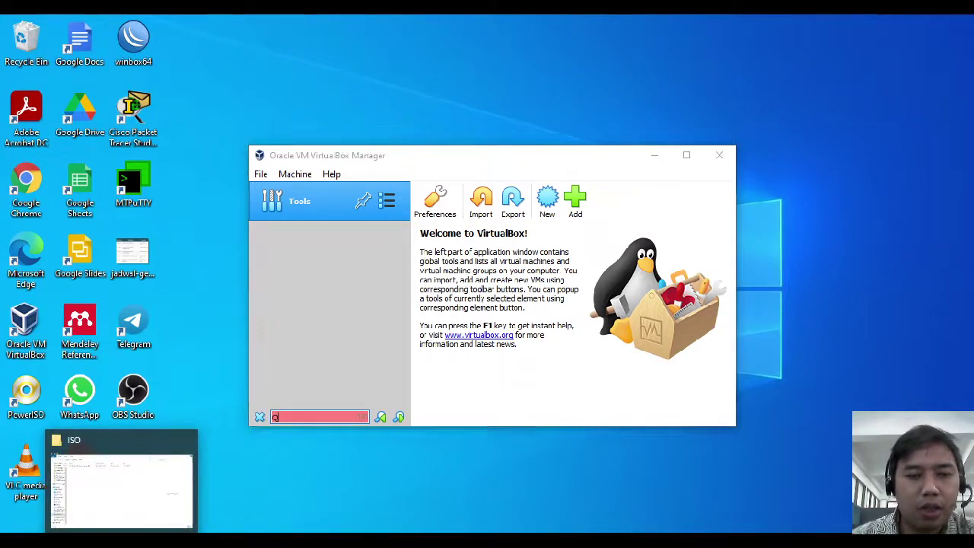
Check the Ubuntu live server image in the ISO folder, then return to VirtualBox Manager and maximize its window.
left_click(122, 542)
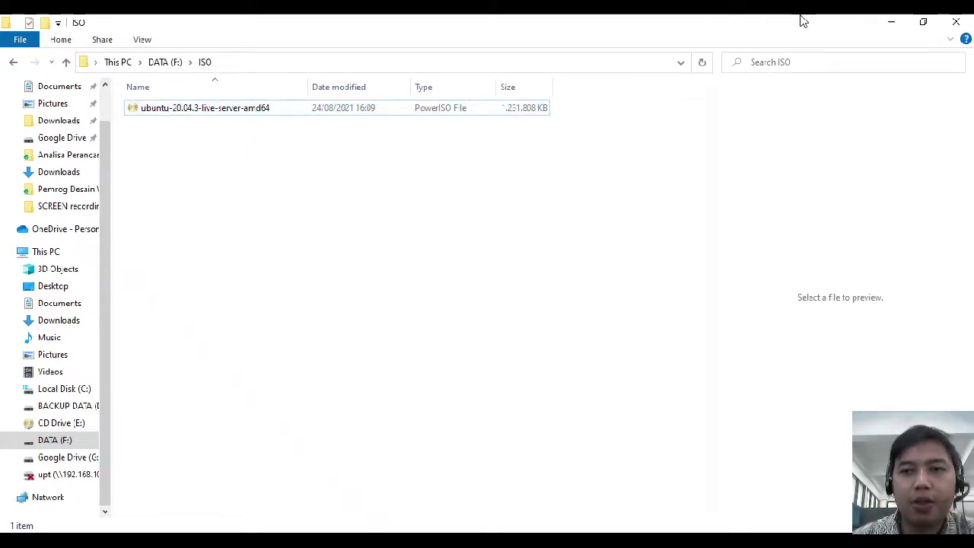
left_click(892, 23)
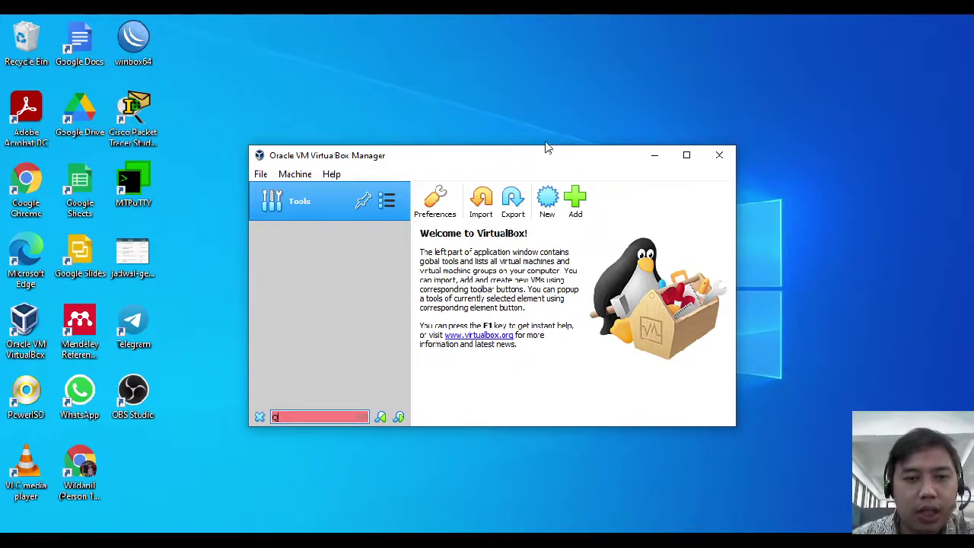
left_click(687, 157)
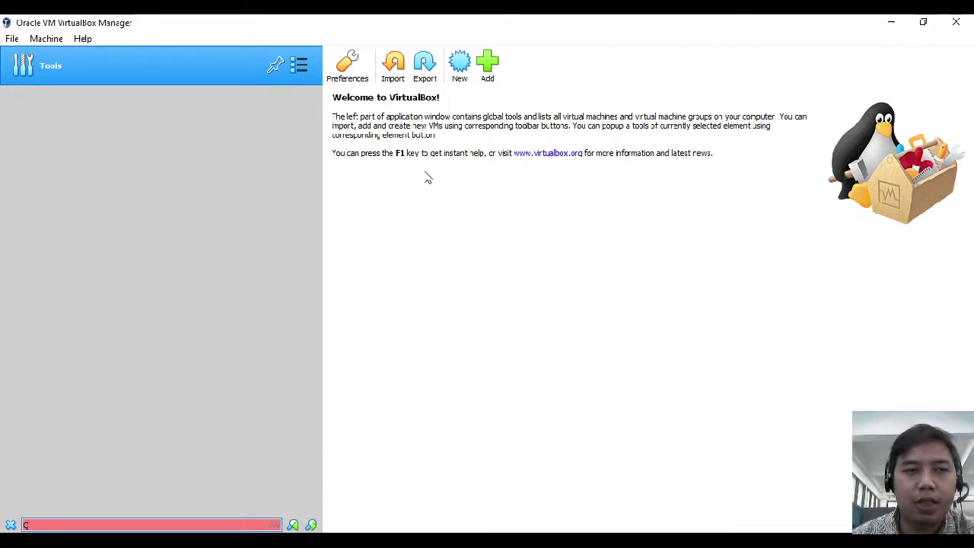
Examine the host-only Ethernet adapter's IPv4 and DHCP server settings in Host Network Manager, and close the manager.
left_click(12, 39)
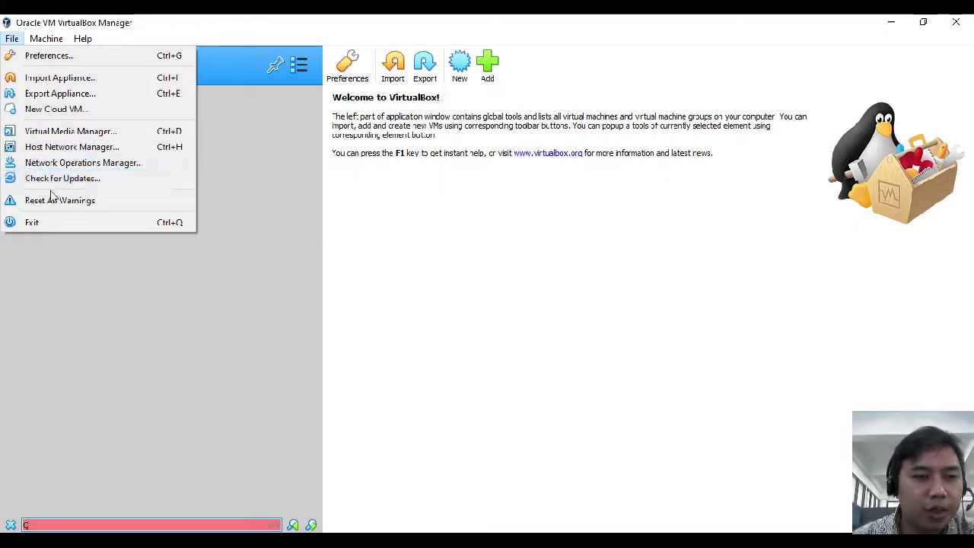
mouse_move(47, 38)
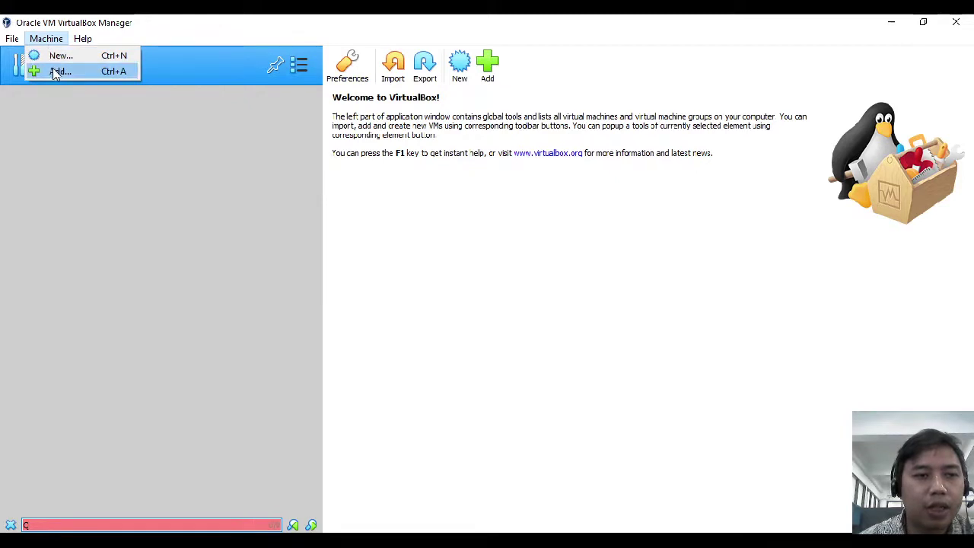
mouse_move(10, 41)
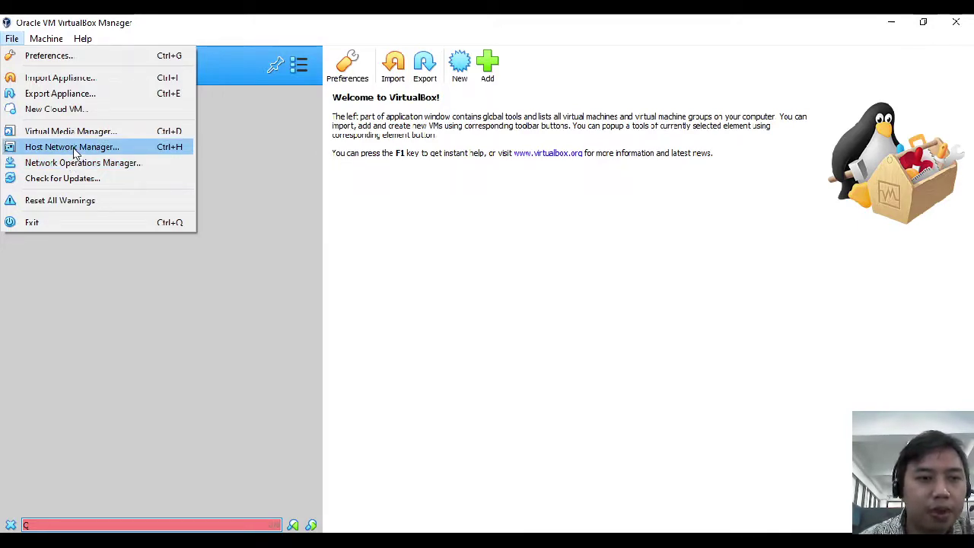
left_click(73, 148)
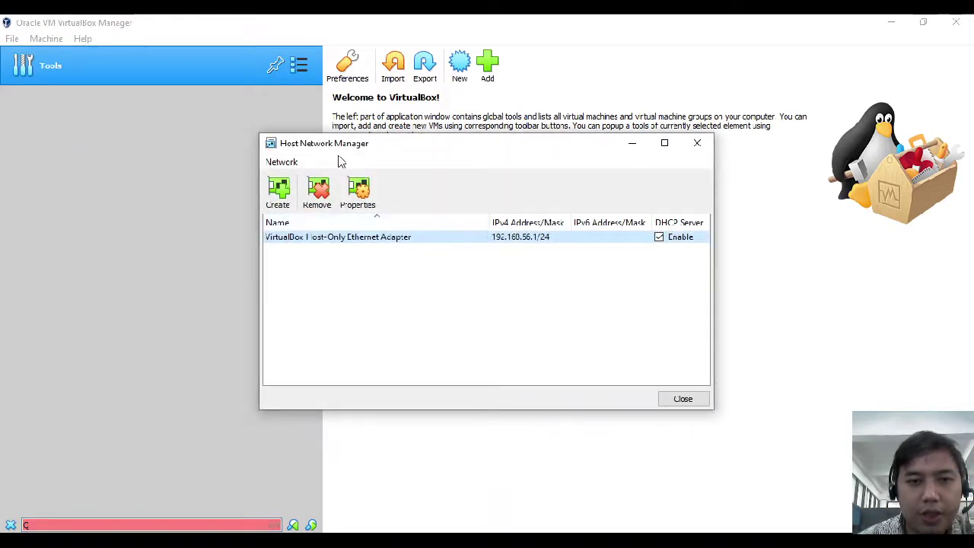
left_click_drag(369, 150, 397, 144)
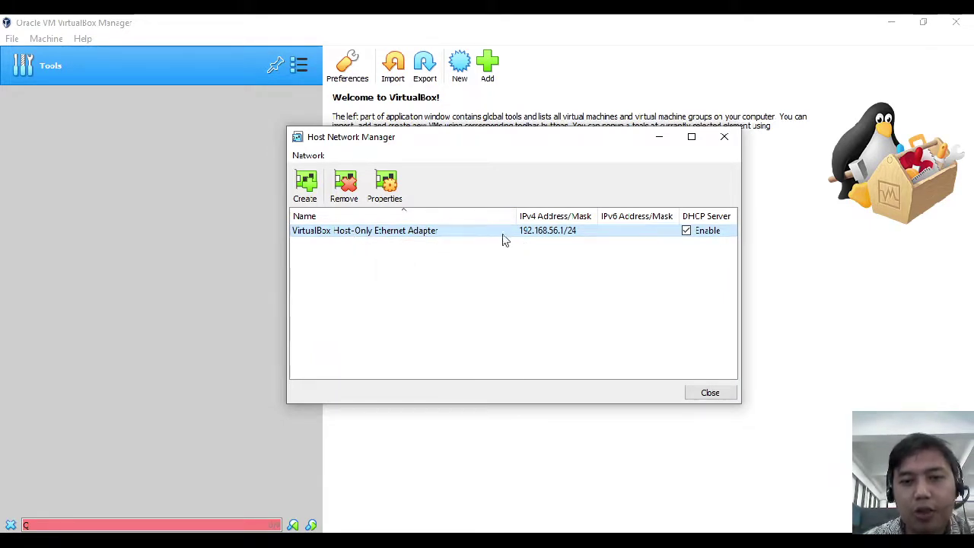
mouse_move(511, 236)
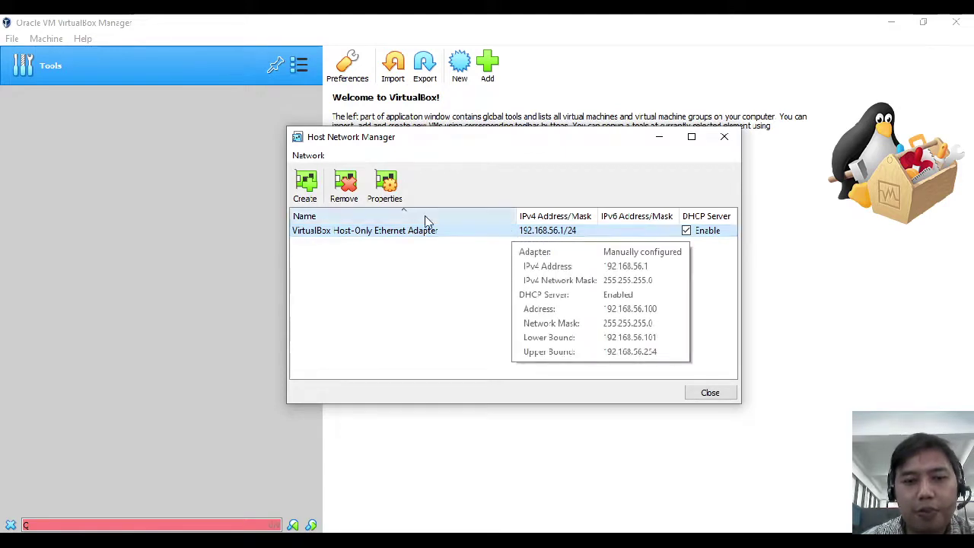
mouse_move(363, 237)
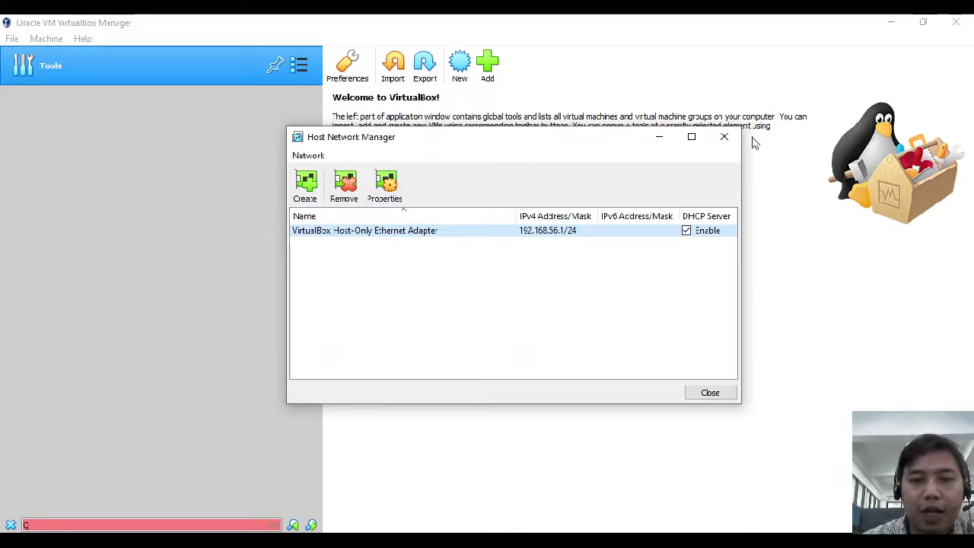
left_click(724, 137)
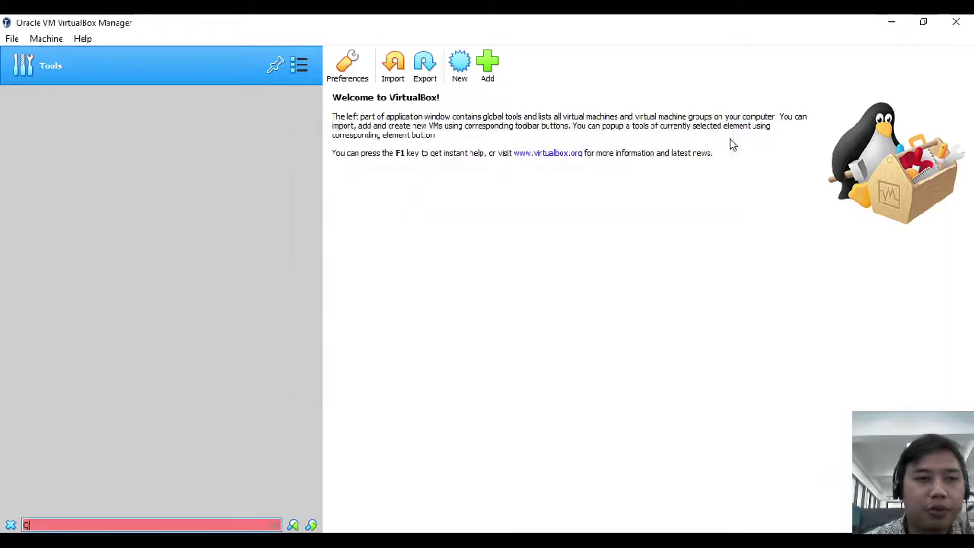
Reopen Host Network Manager to view the list of host-only adapters, and close it again.
left_click(12, 38)
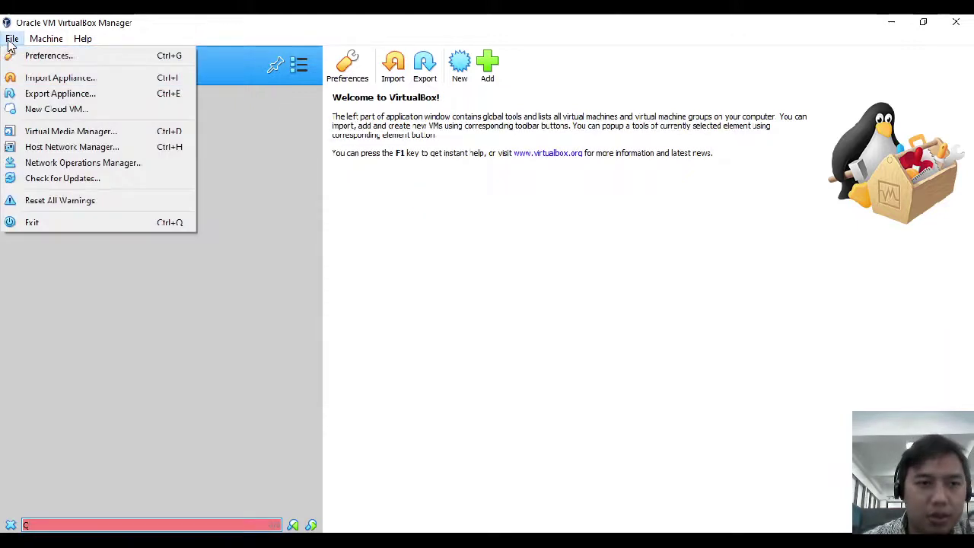
left_click(51, 148)
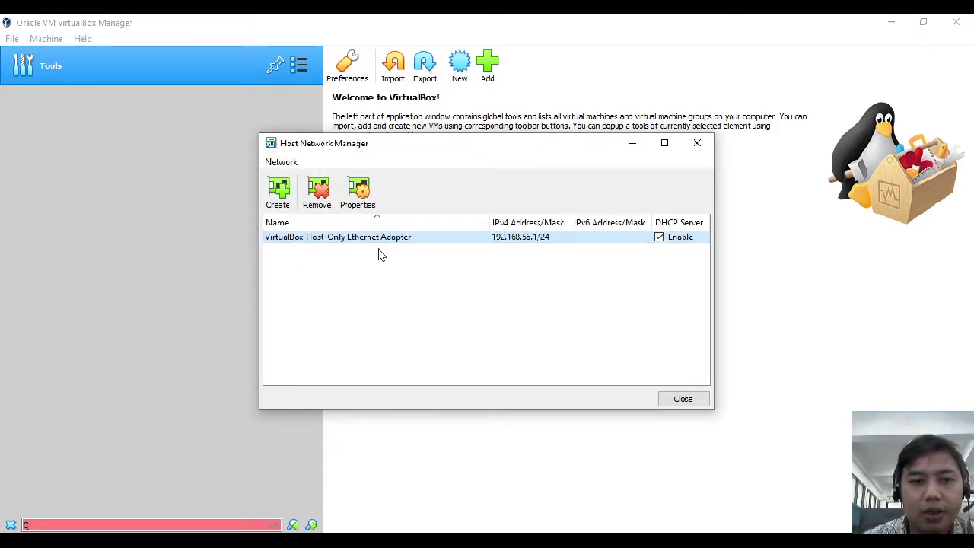
left_click(705, 148)
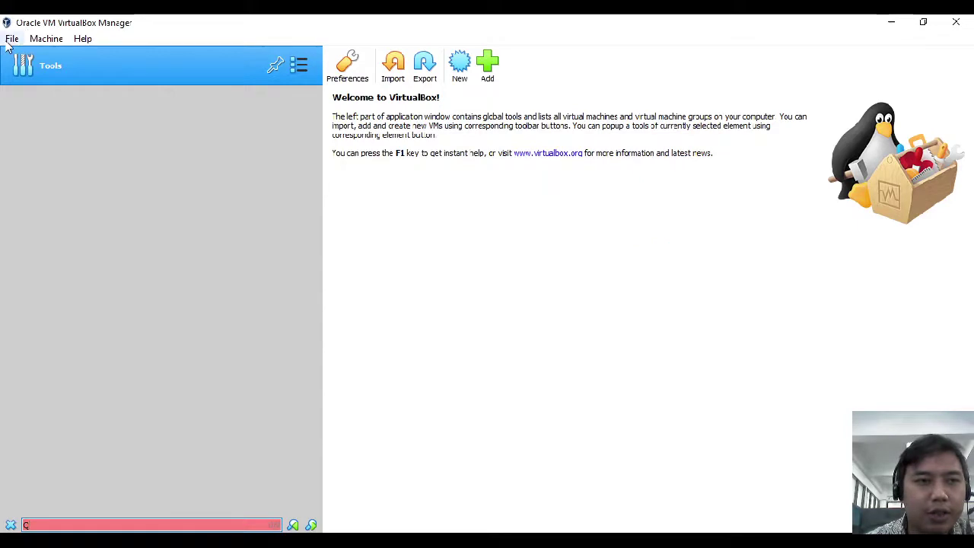
Check Network Operations Manager for active network operations and close it.
left_click(11, 40)
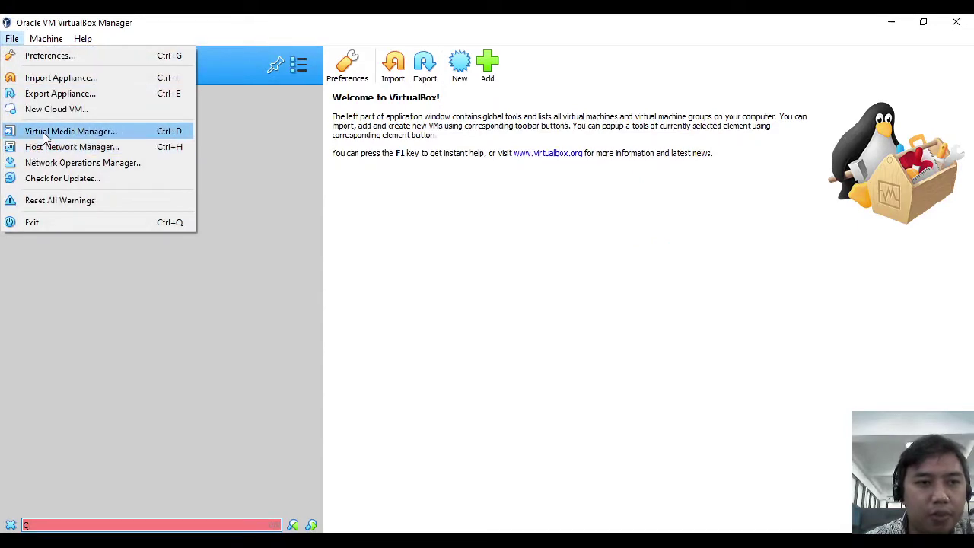
left_click(43, 162)
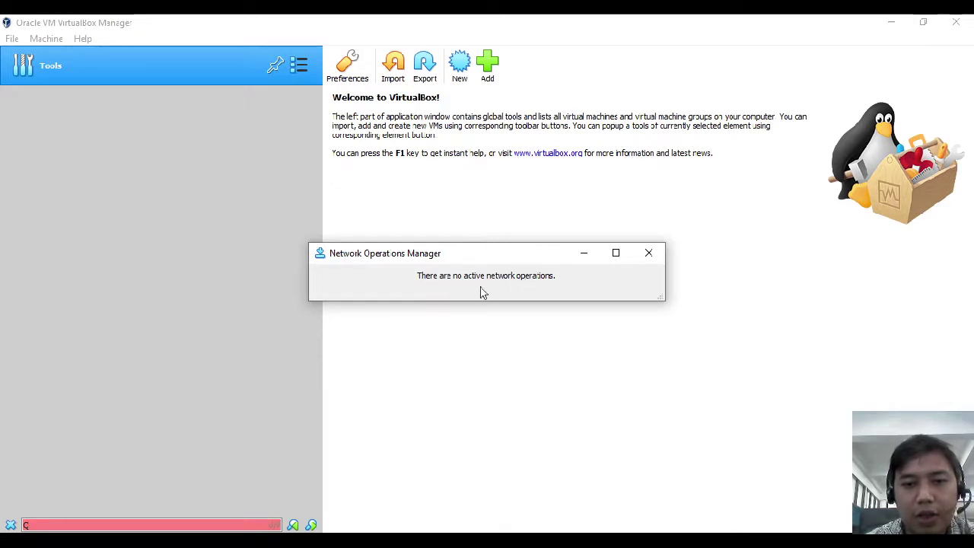
left_click(643, 259)
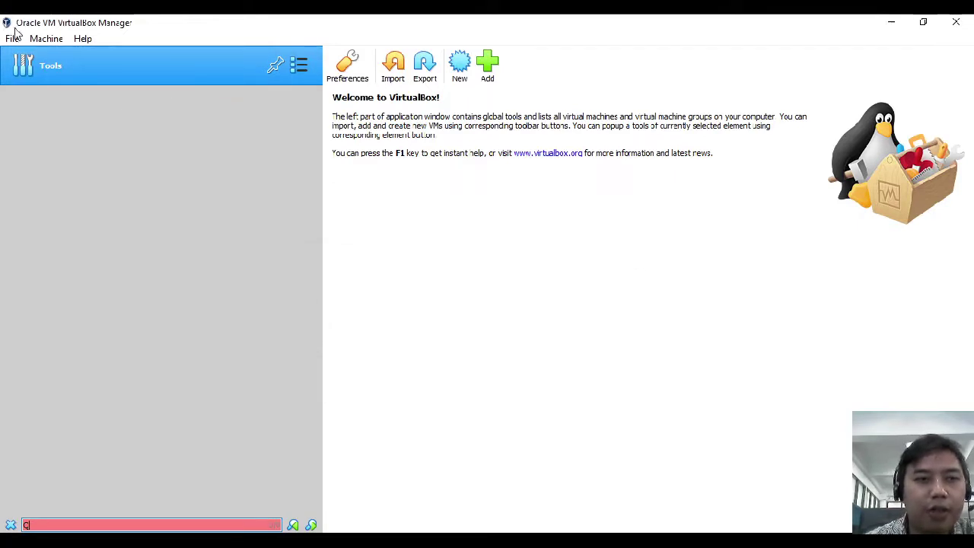
Start creating a new virtual machine and name it "Ubuntu Server Fresh".
left_click(43, 41)
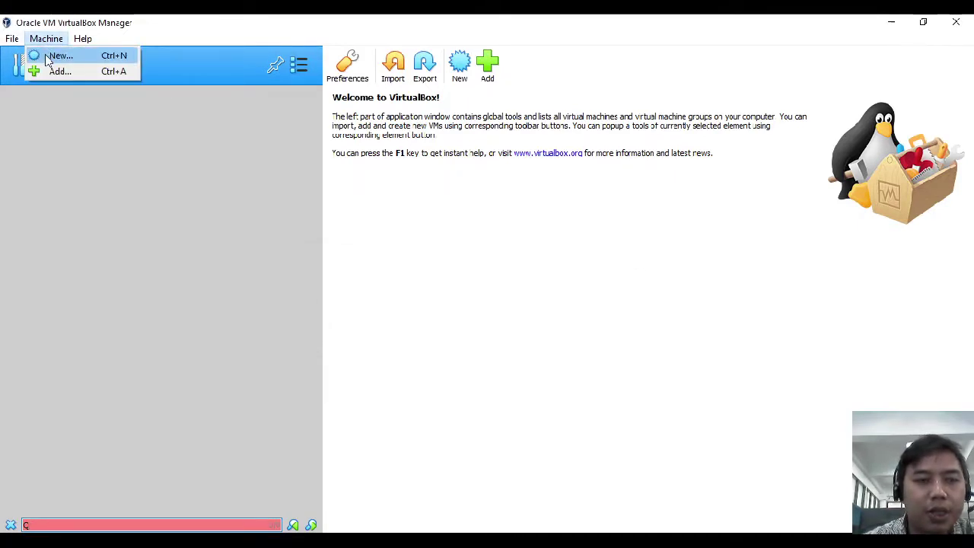
left_click(47, 59)
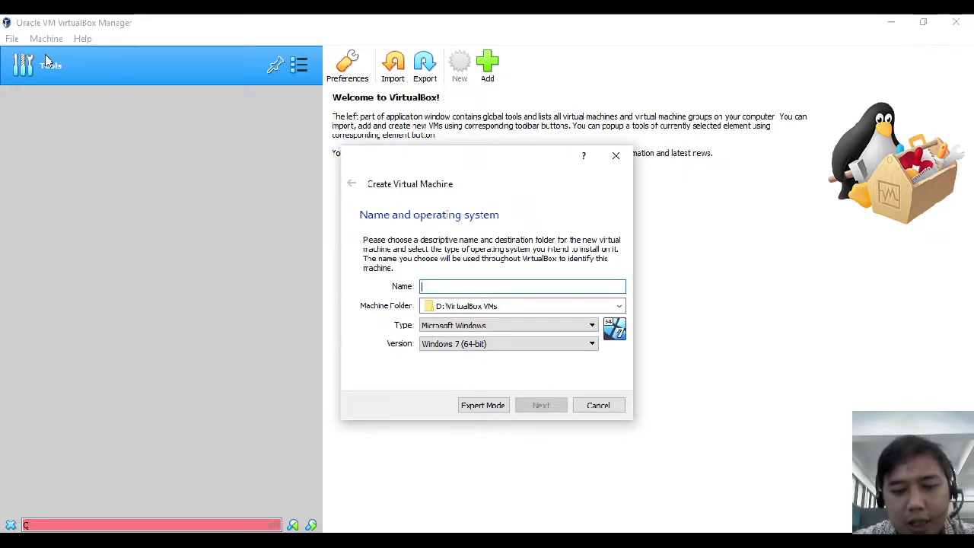
type("Ubun")
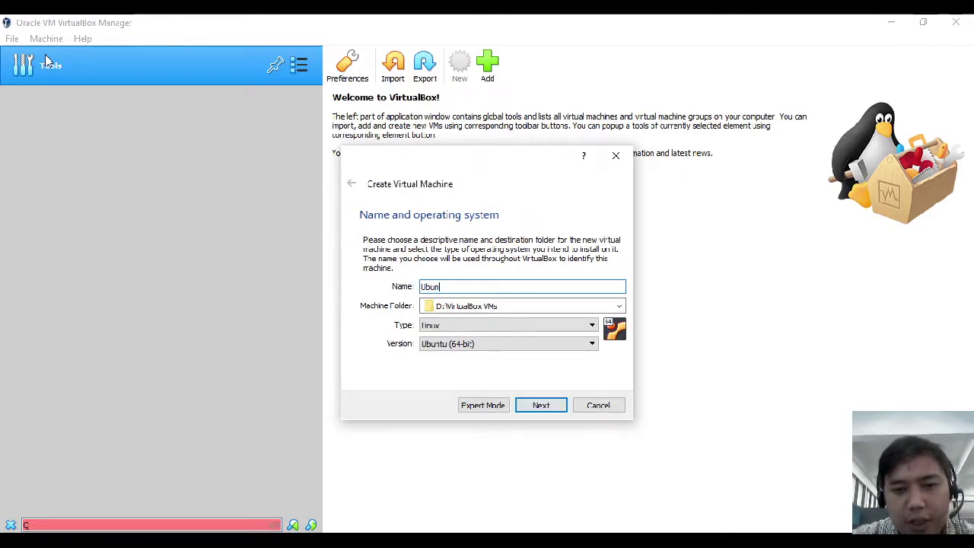
type("tu Ser")
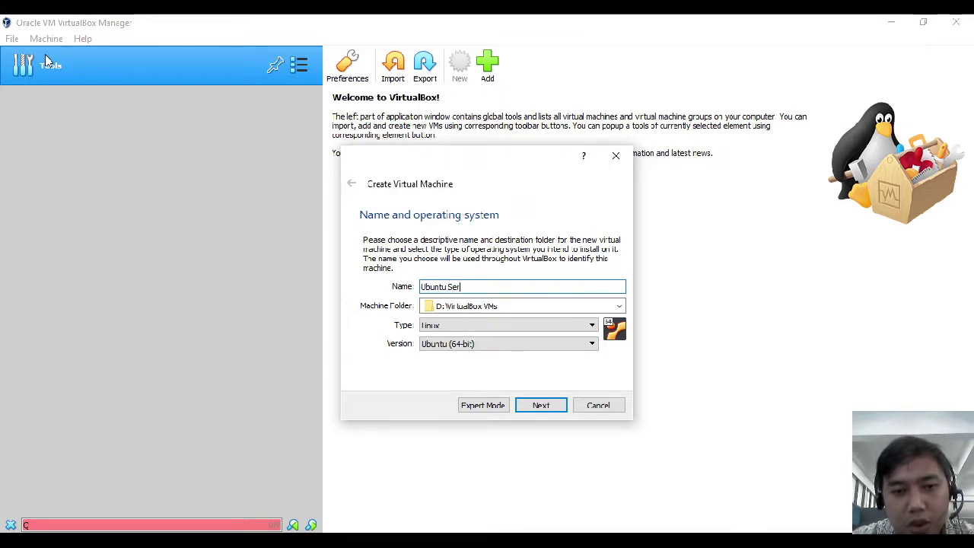
key("BackSpace")
type("erv")
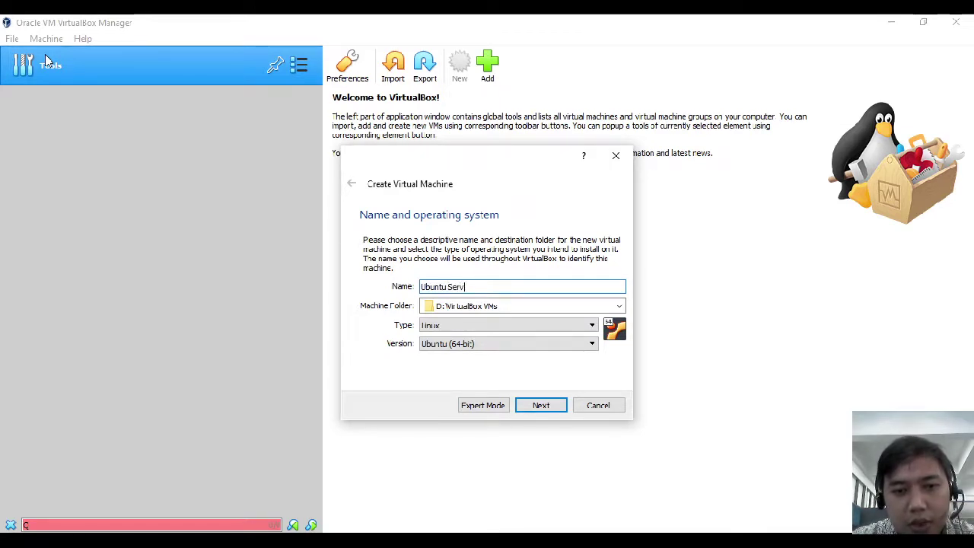
type("er Fresh")
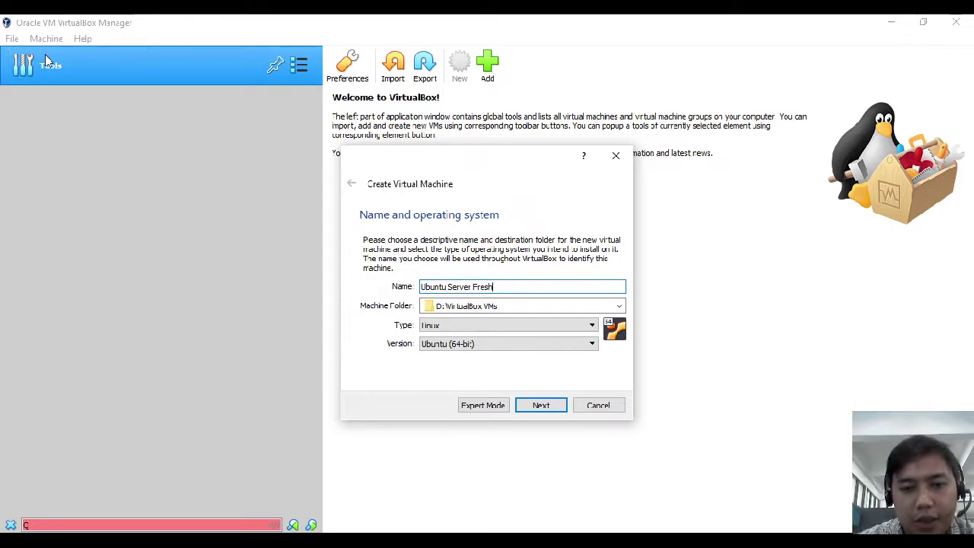
Change the new virtual machine's name to "Ubuntu Web Server".
left_click(500, 287)
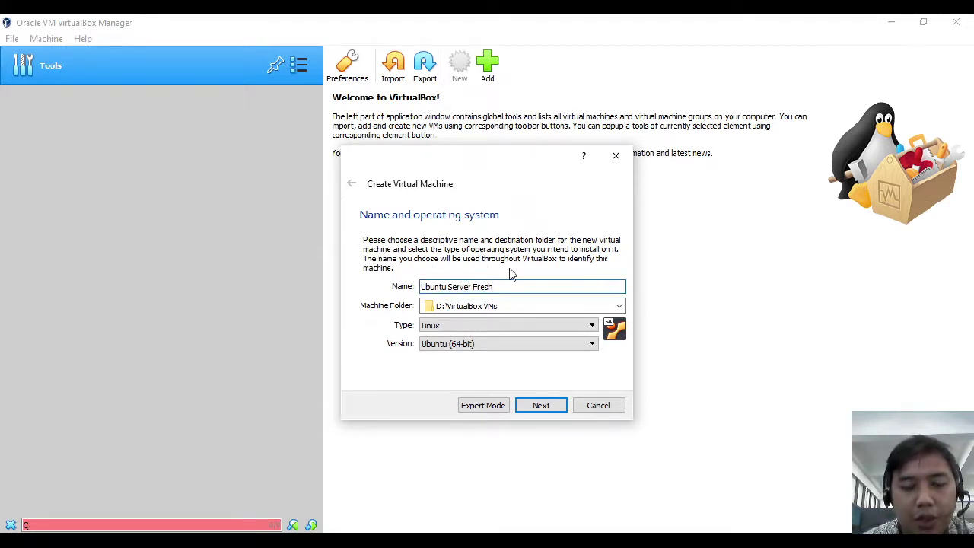
key("BackSpace")
key("BackSpace")
key("BackSpace")
key("BackSpace")
key("BackSpace")
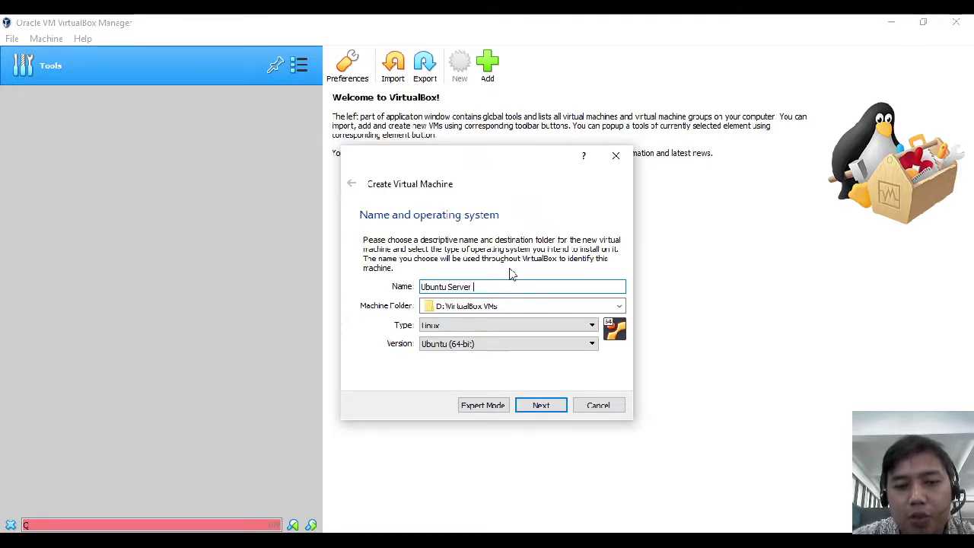
key("BackSpace")
key("BackSpace")
key("BackSpace")
key("BackSpace")
key("BackSpace")
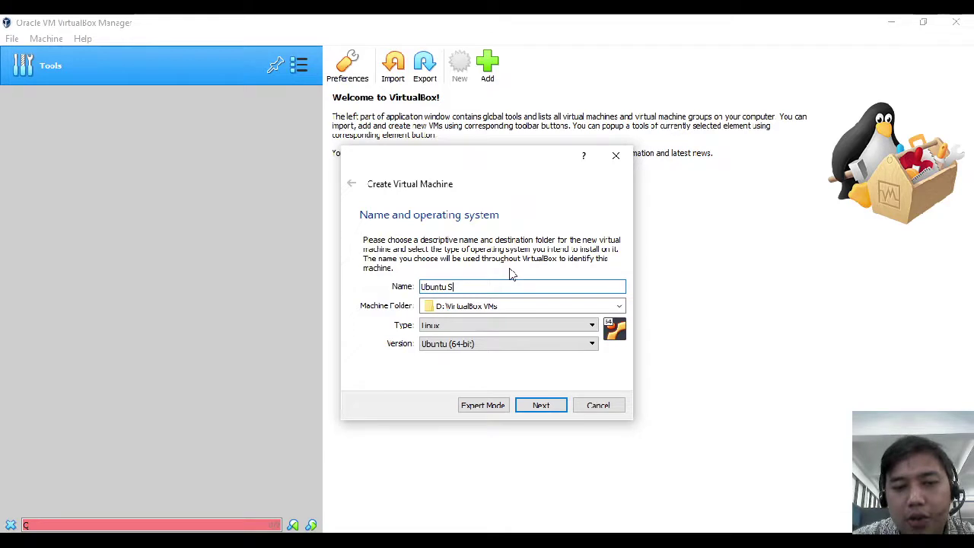
key("BackSpace")
type("Web Server")
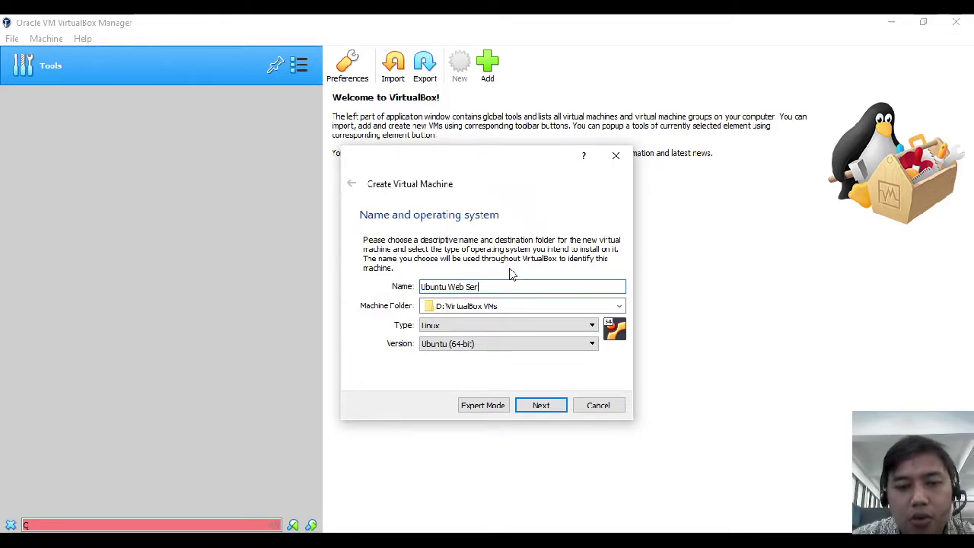
Change the virtual machine's name back to "Ubuntu Server Fresh".
key("BackSpace")
key("BackSpace")
key("BackSpace")
key("BackSpace")
key("BackSpace")
key("BackSpace")
key("BackSpace")
key("BackSpace")
key("BackSpace")
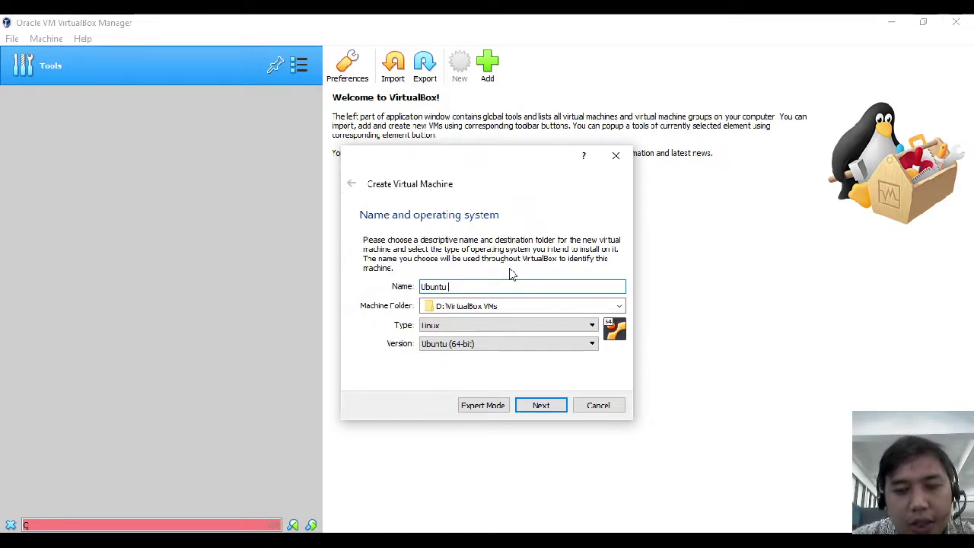
type("Server ")
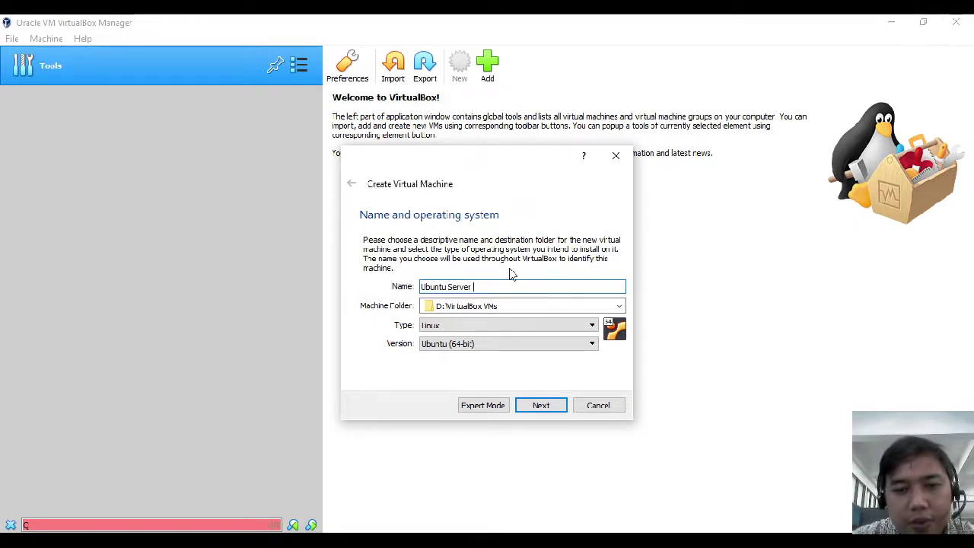
type("Fresh")
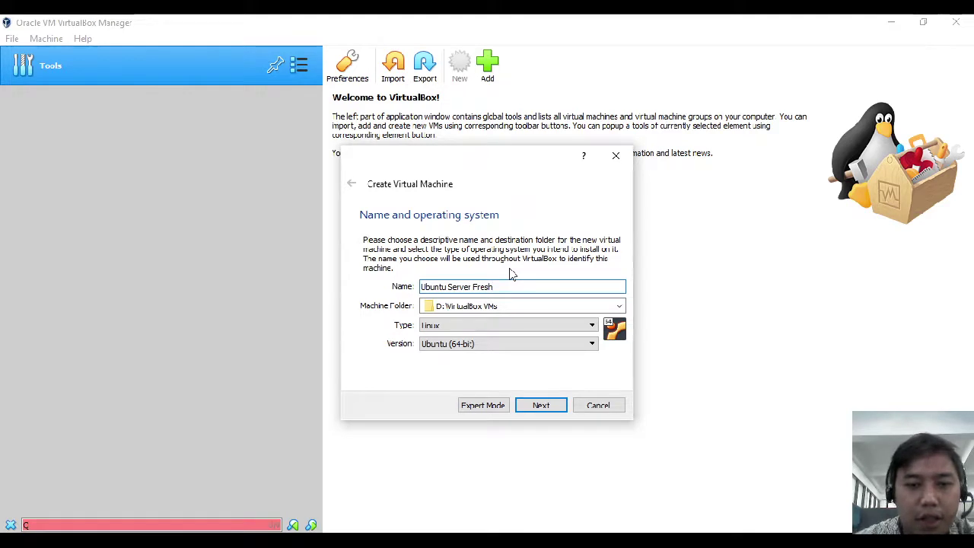
Examine the machine folder path set for the new virtual machine without editing it.
left_click(521, 307)
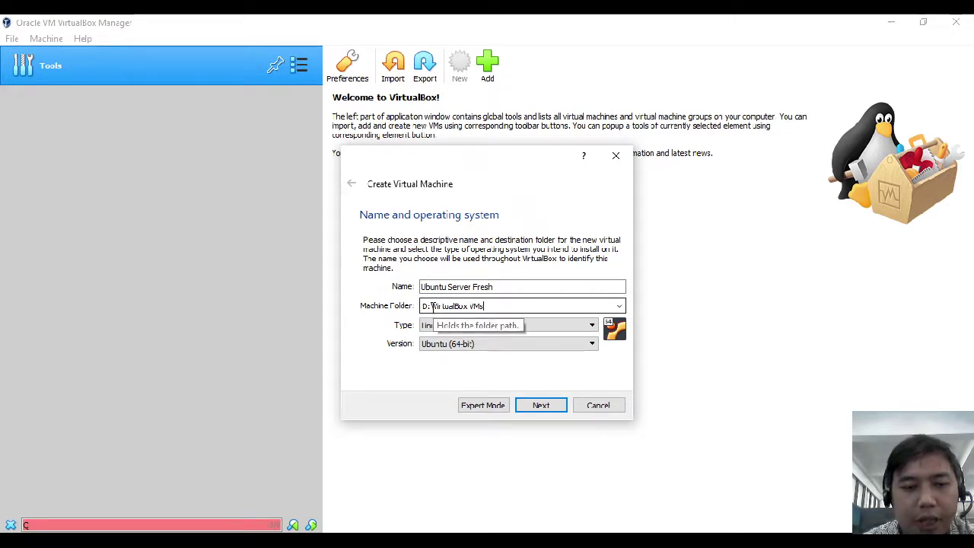
left_click(522, 304)
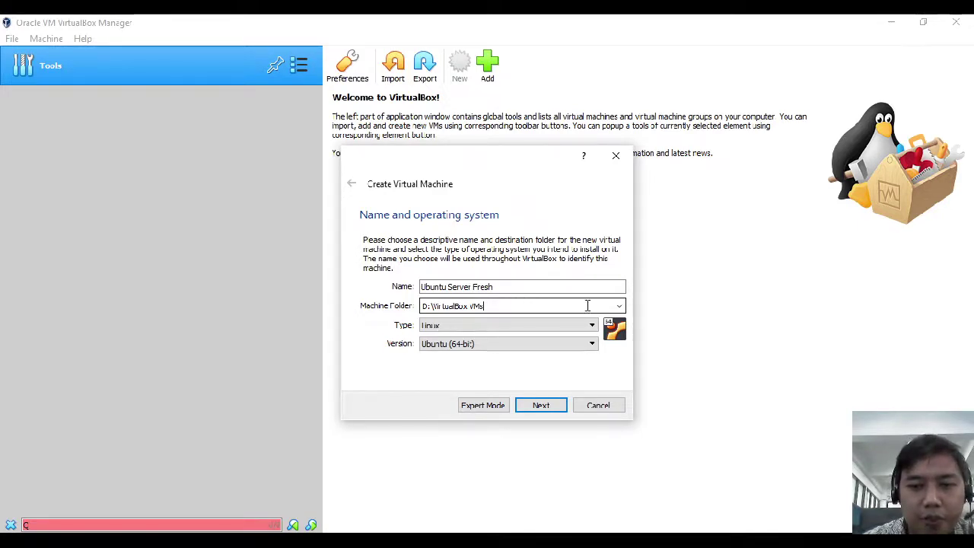
left_click_drag(487, 306, 421, 306)
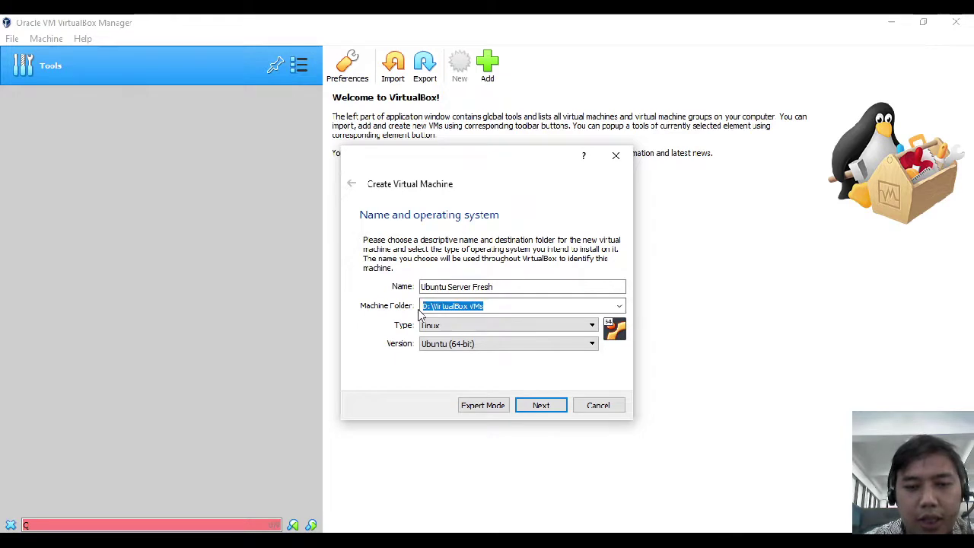
left_click(554, 305)
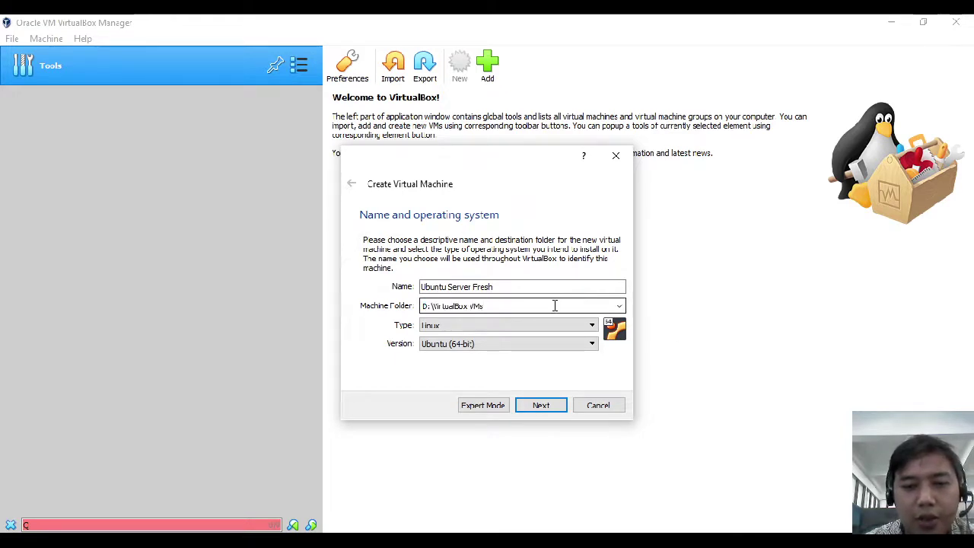
left_click(600, 409)
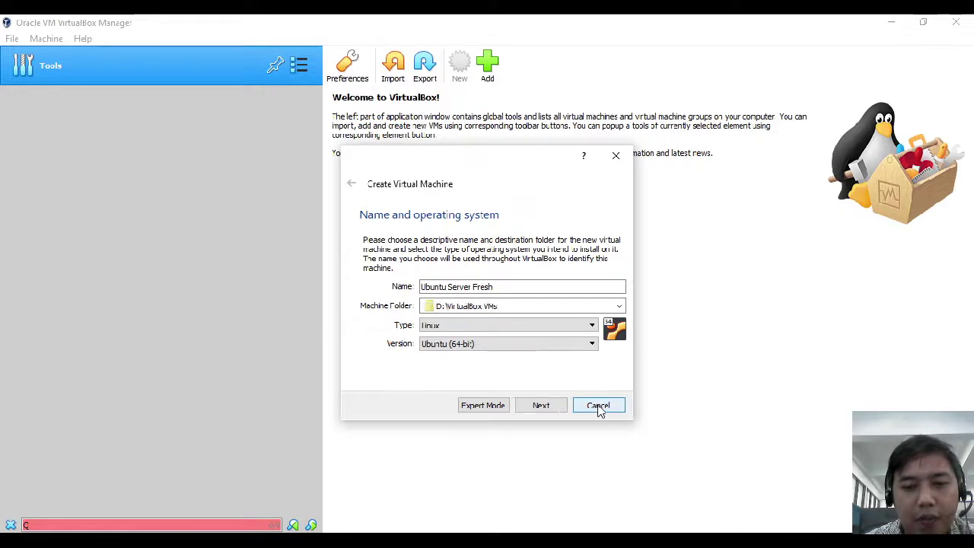
Open the application preferences and start choosing another default machine folder.
left_click(14, 39)
left_click(42, 38)
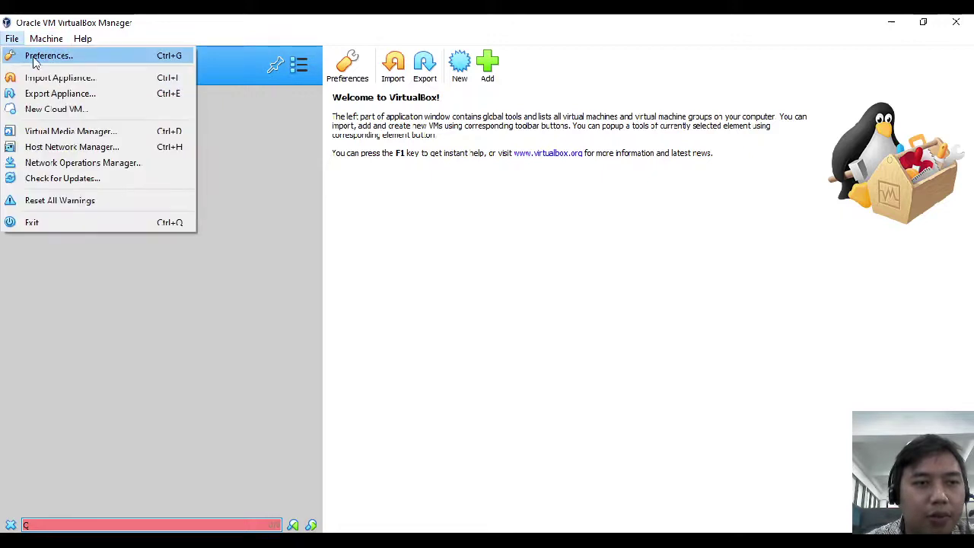
key("Escape")
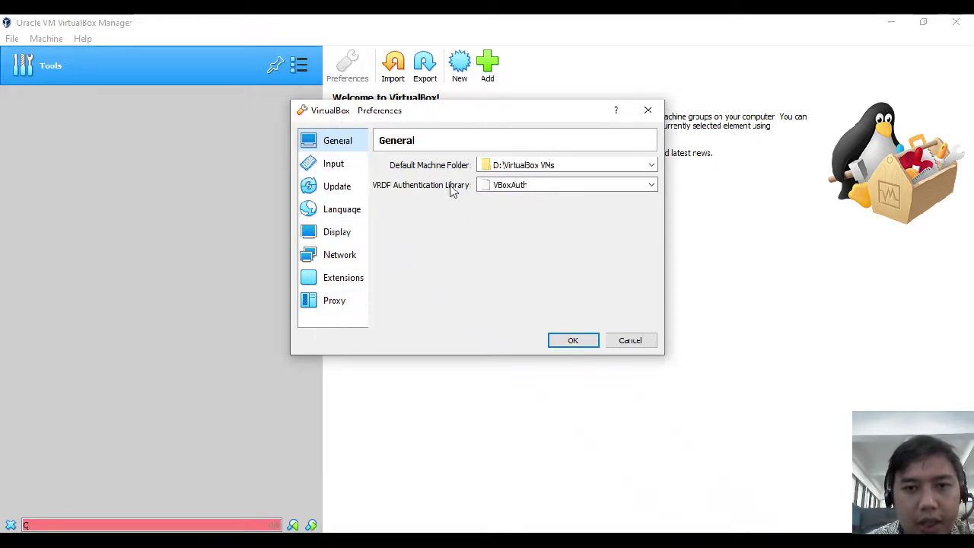
left_click(611, 163)
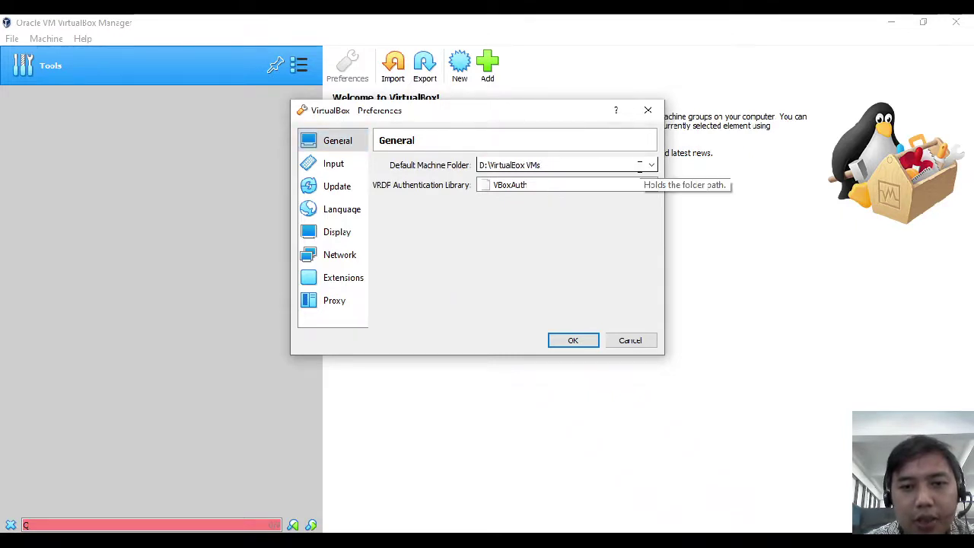
left_click(651, 164)
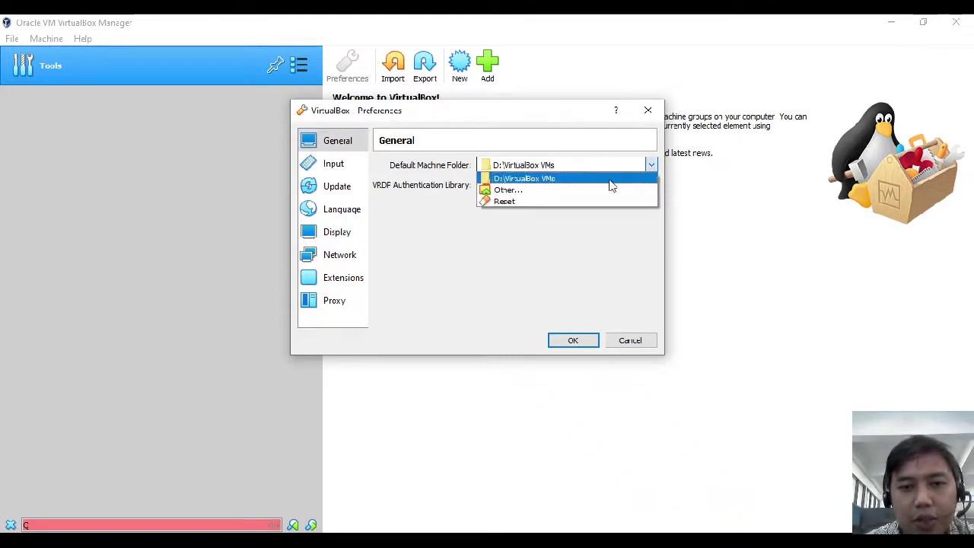
left_click(567, 191)
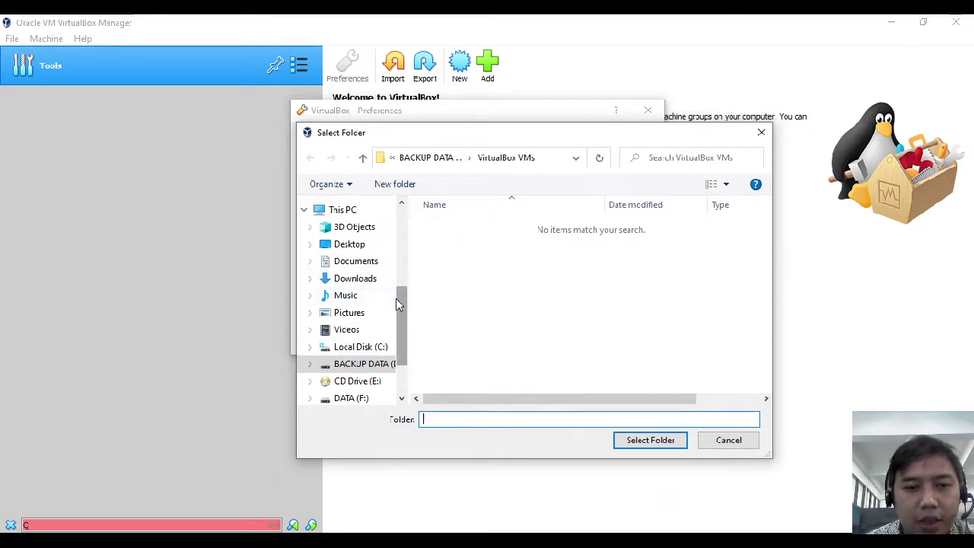
Browse Documents and the VirtualBox VMs folder on BACKUP DATA (D:), and cancel the folder choice and the preferences.
scroll(396, 302, "up", 3)
scroll(396, 239, "up", 1)
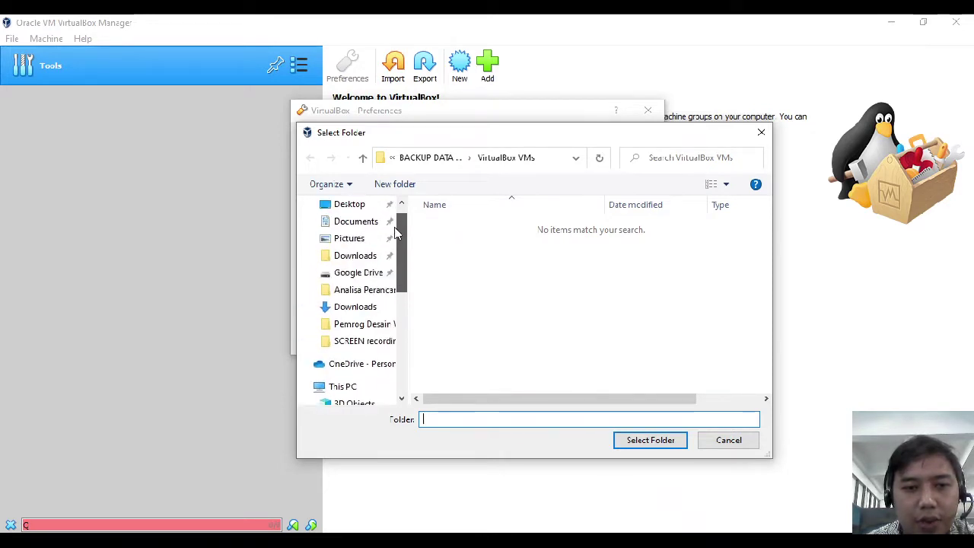
left_click(358, 227)
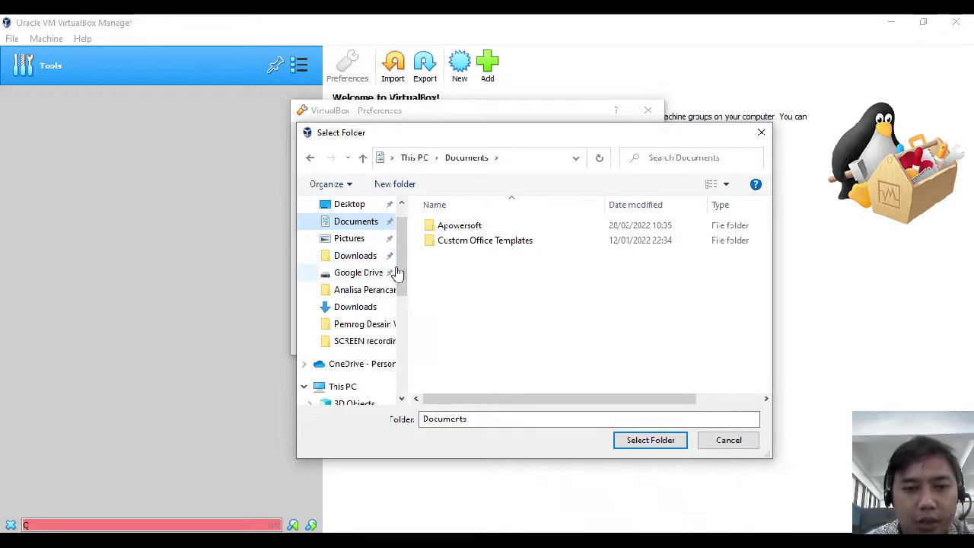
left_click_drag(399, 272, 406, 343)
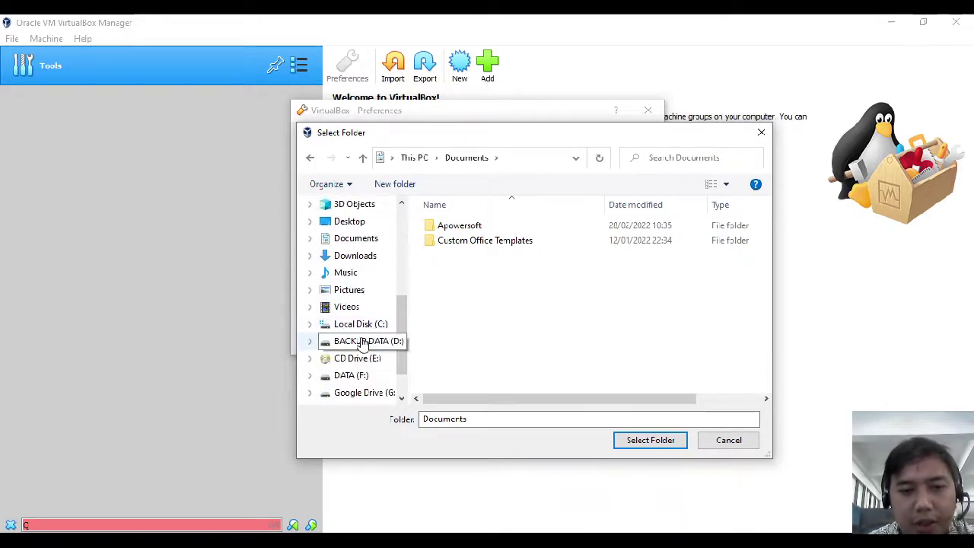
left_click(362, 344)
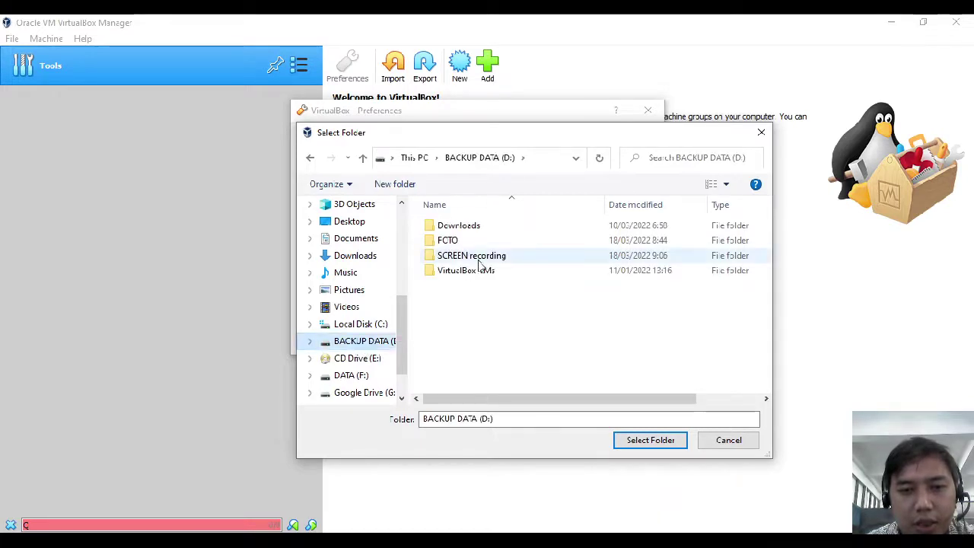
double_click(454, 273)
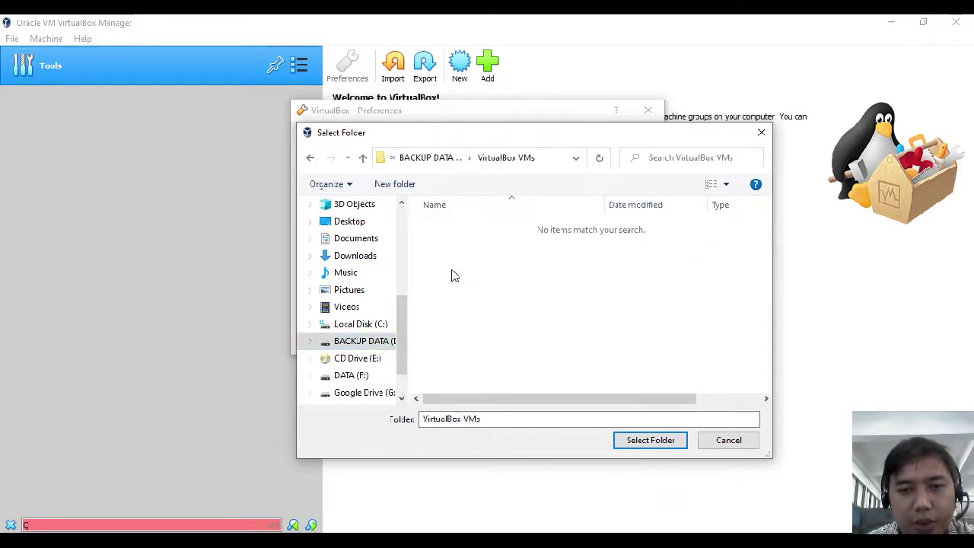
left_click(728, 442)
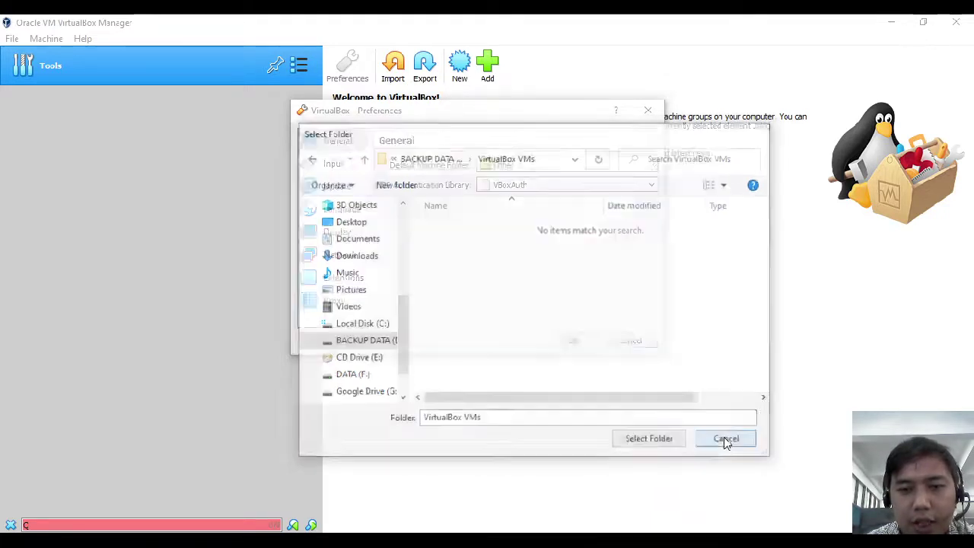
left_click(624, 343)
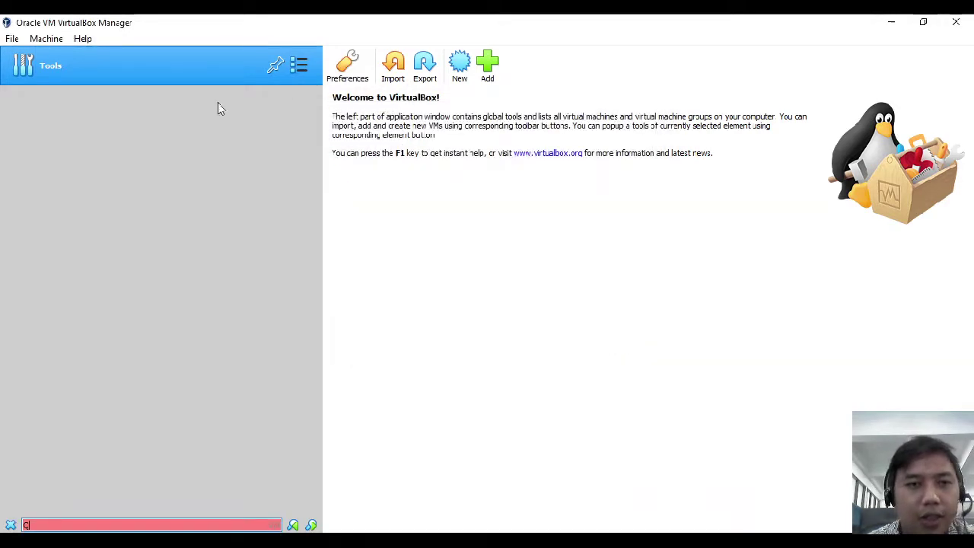
Start creating a new virtual machine and name it "Ubuntu Fresh".
left_click(42, 39)
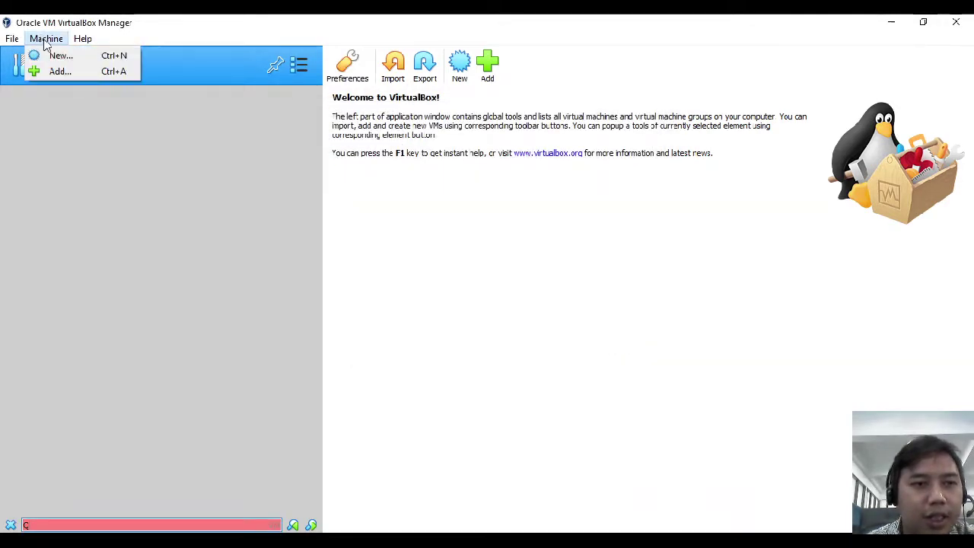
left_click(80, 64)
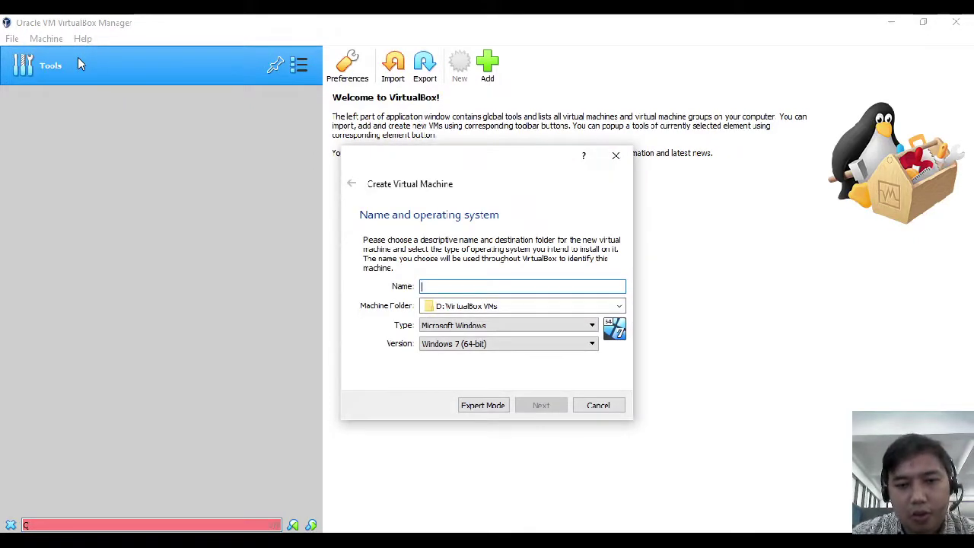
type("Ubuntu")
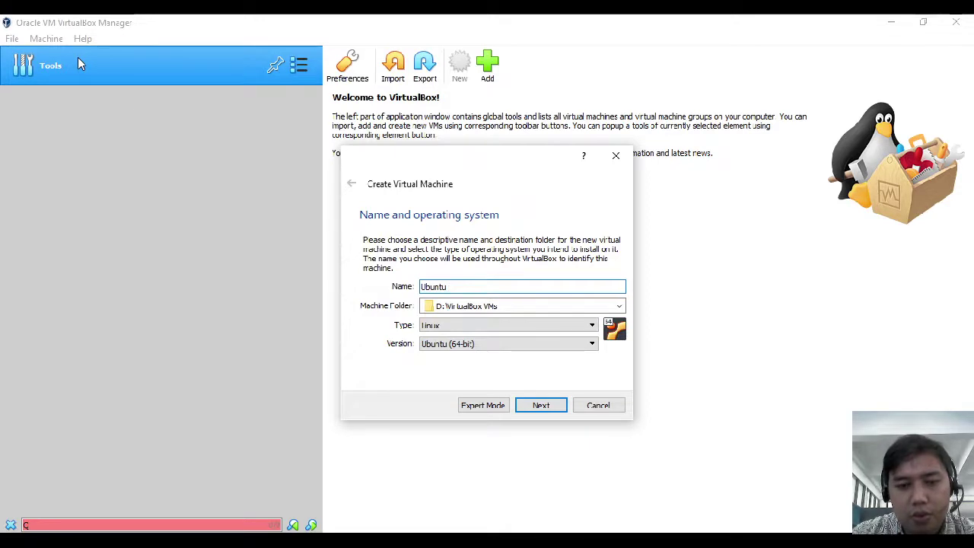
type(" Fresh")
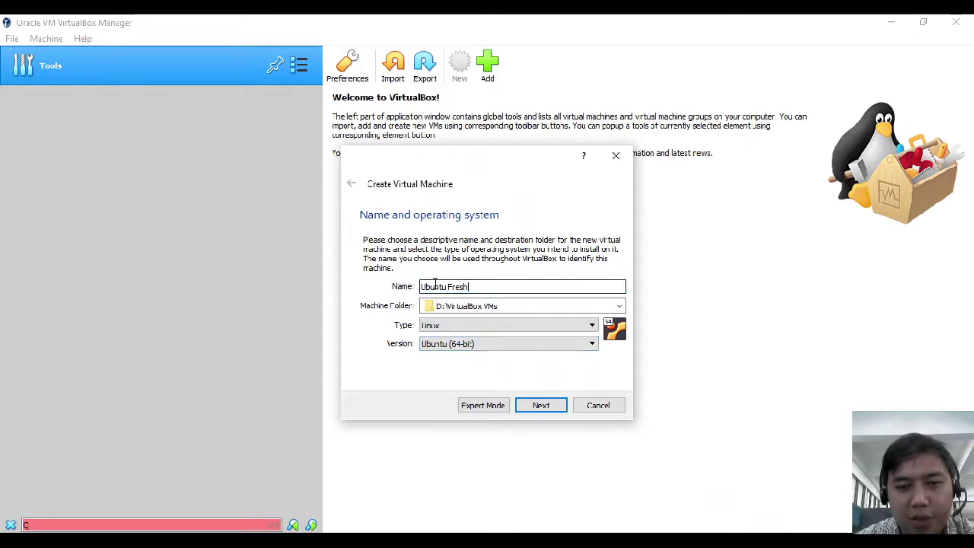
Examine the Linux versions offered for the new virtual machine, keeping Ubuntu (64-bit).
left_click(472, 348)
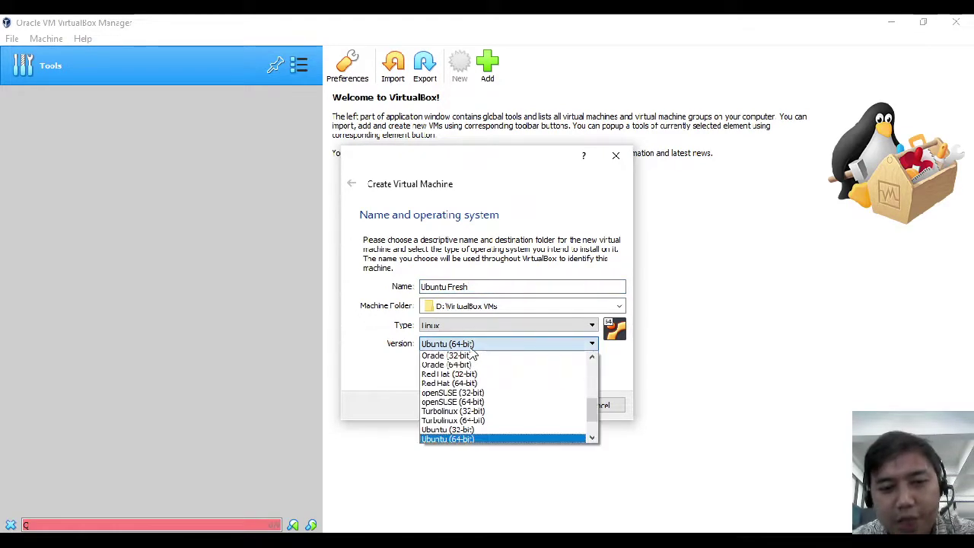
left_click(598, 419)
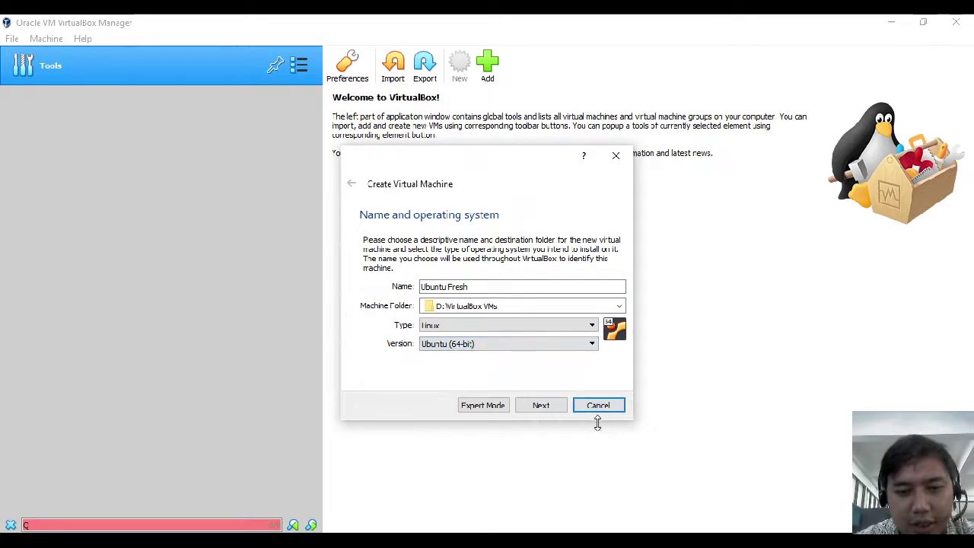
left_click(589, 348)
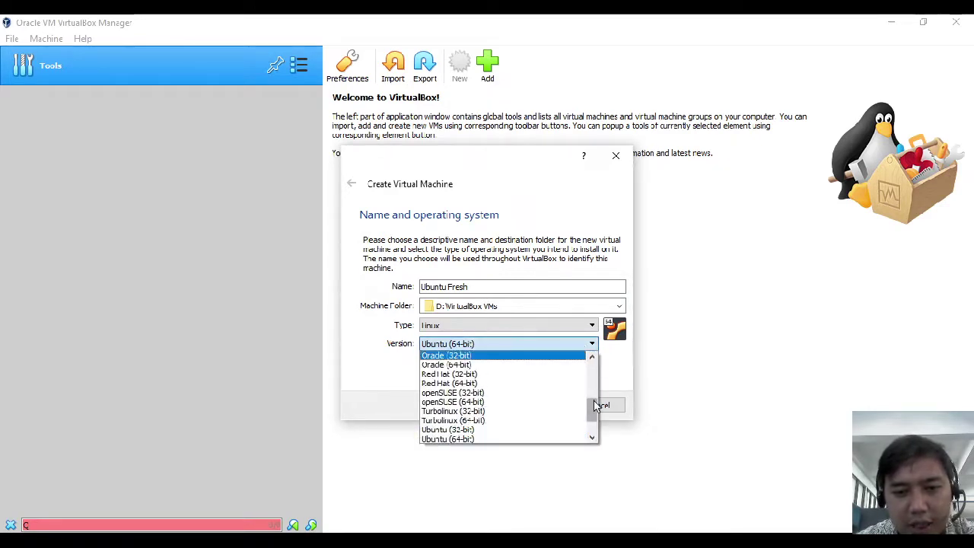
mouse_move(592, 417)
left_mouse_down()
mouse_move(595, 364)
mouse_move(595, 414)
left_mouse_up()
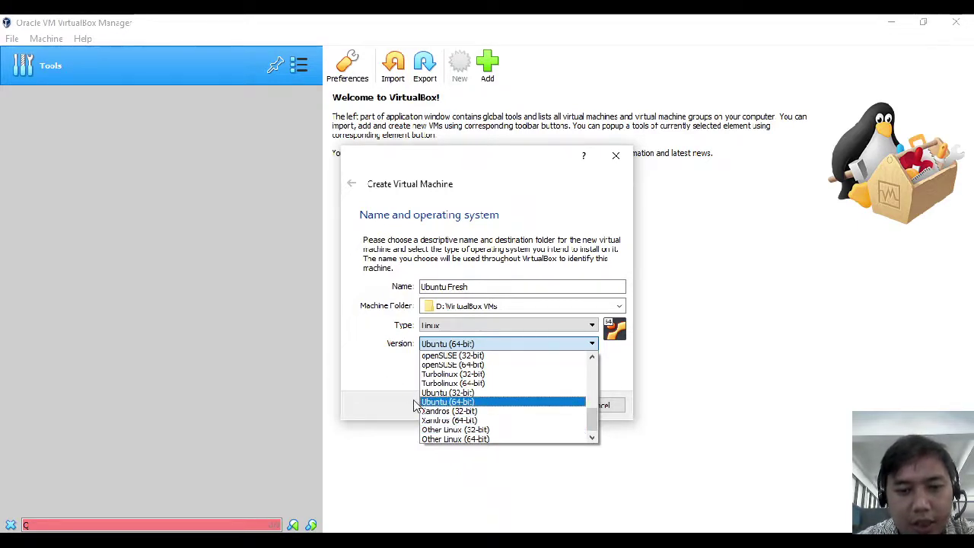
mouse_move(593, 422)
left_mouse_down()
mouse_move(594, 380)
mouse_move(591, 426)
left_mouse_up()
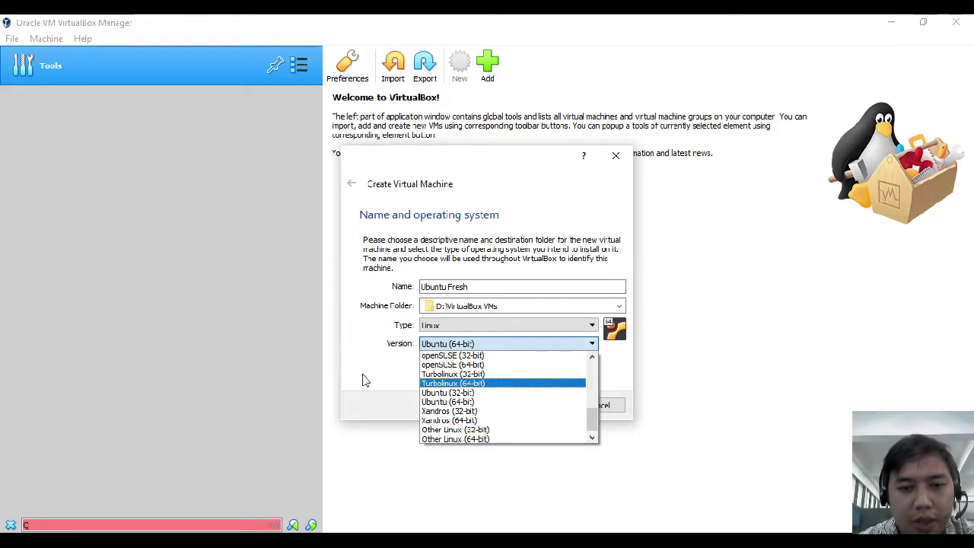
left_click(392, 372)
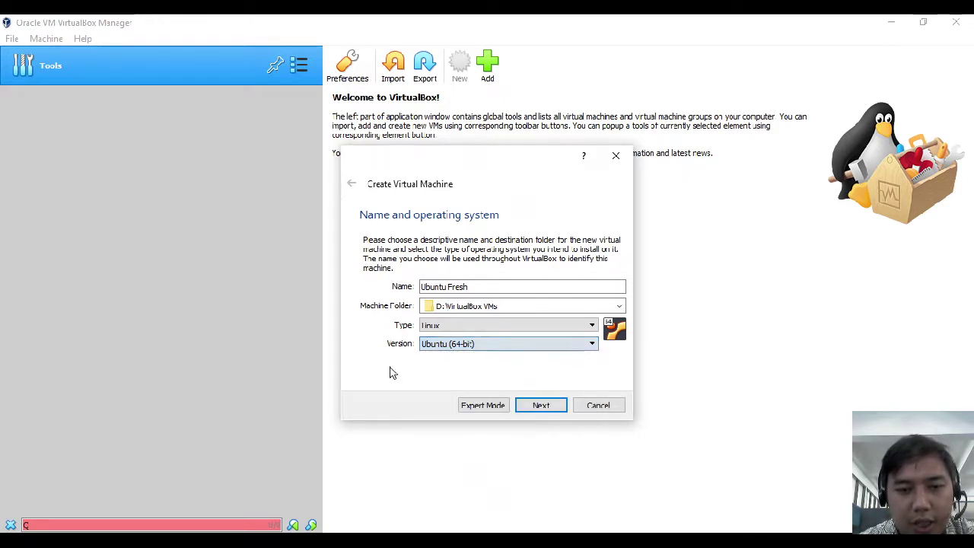
Accept the name and operating system settings and allocate the recommended 1024 MB of memory.
left_click(541, 406)
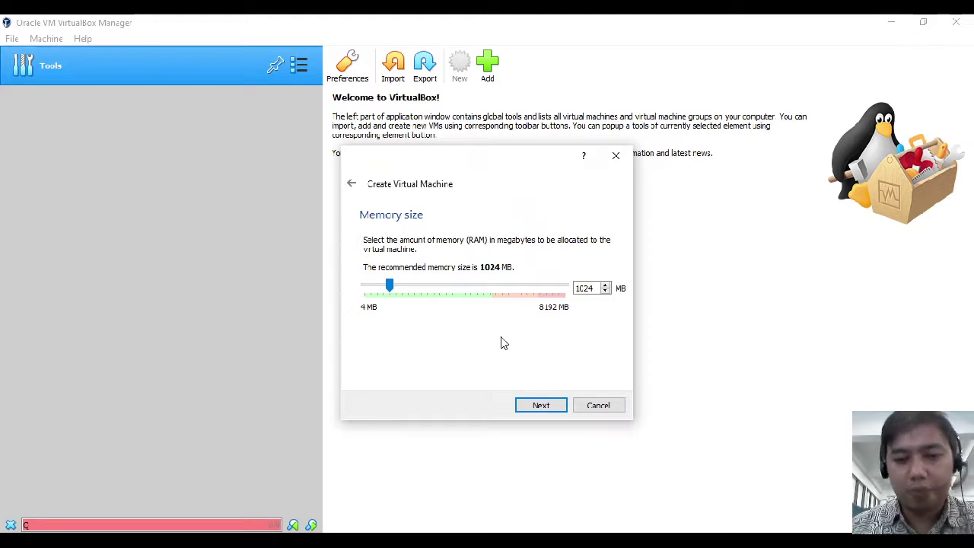
left_click(541, 406)
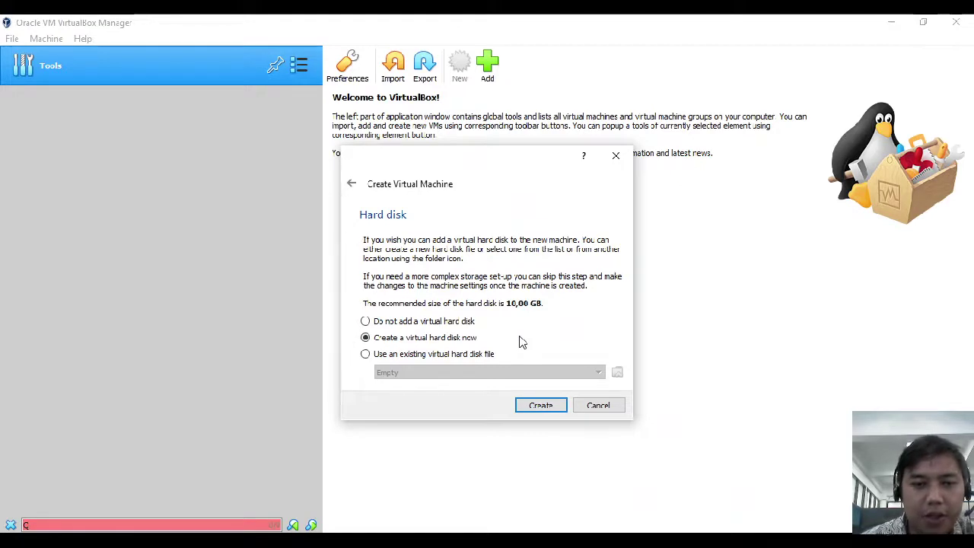
Try the hard disk options for adding no virtual disk, creating one, and using an existing virtual hard disk file.
left_click(442, 323)
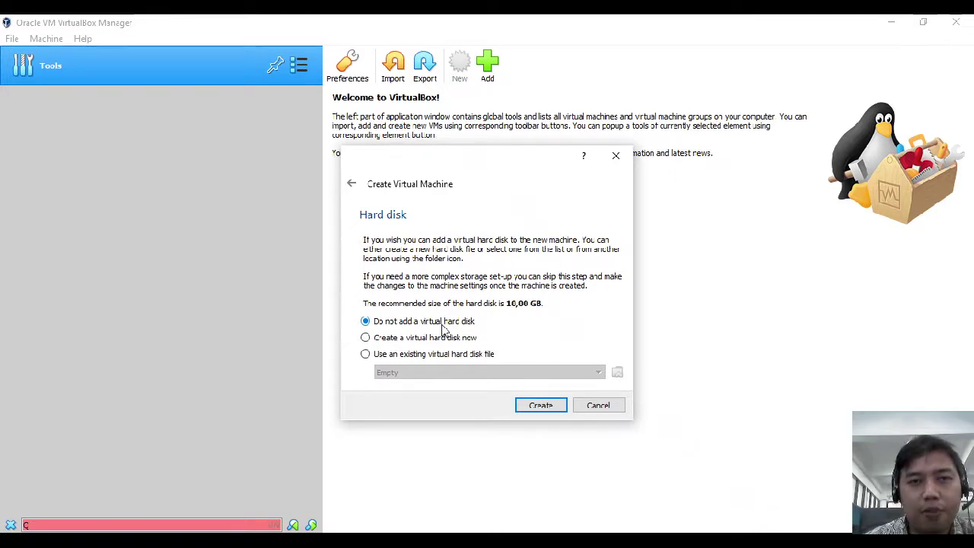
left_click(423, 340)
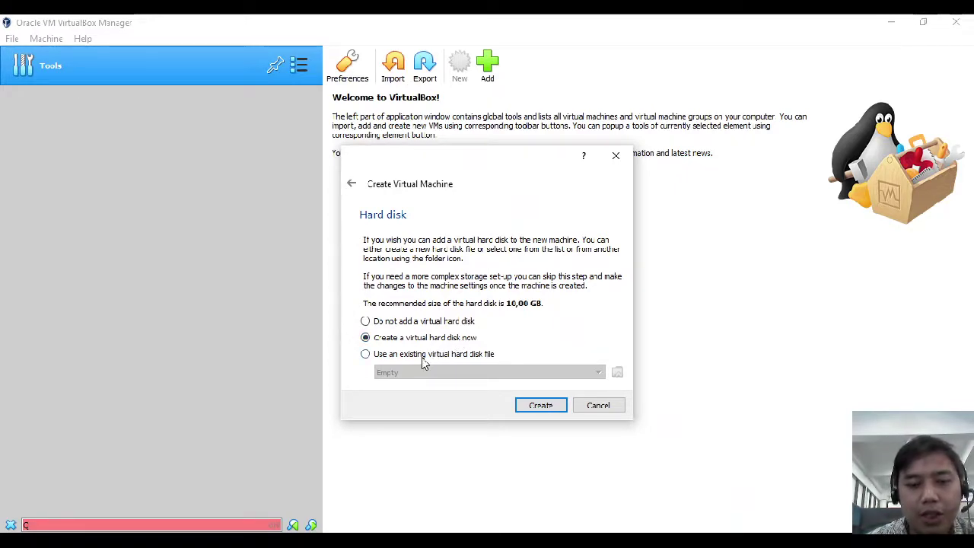
left_click(423, 359)
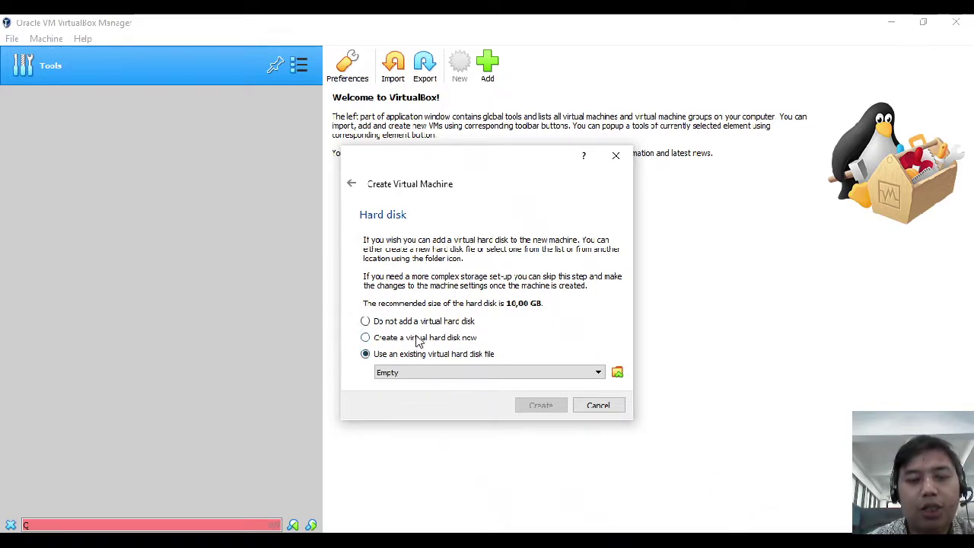
left_click(417, 342)
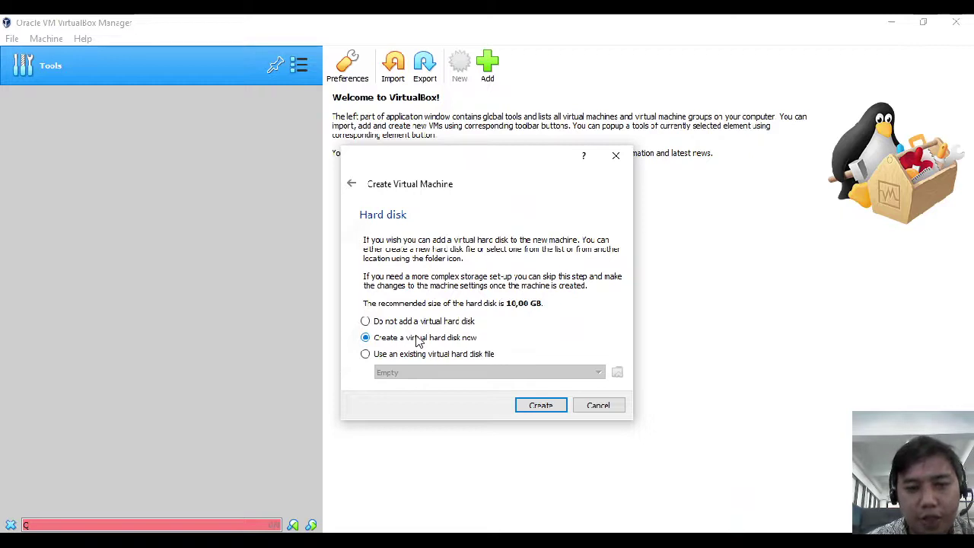
left_click(404, 360)
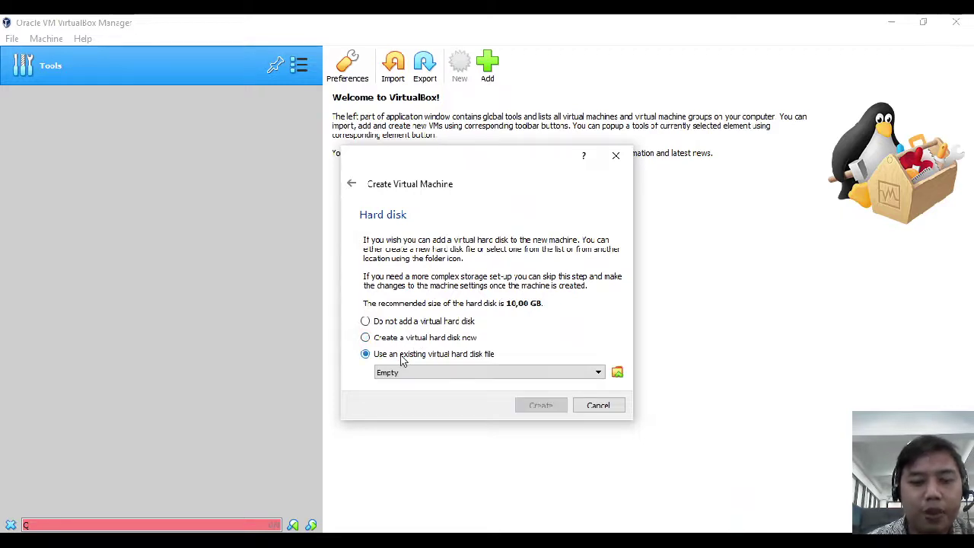
Choose to create a virtual hard disk now and accept VDI (VirtualBox Disk Image) as its file type.
left_click(390, 341)
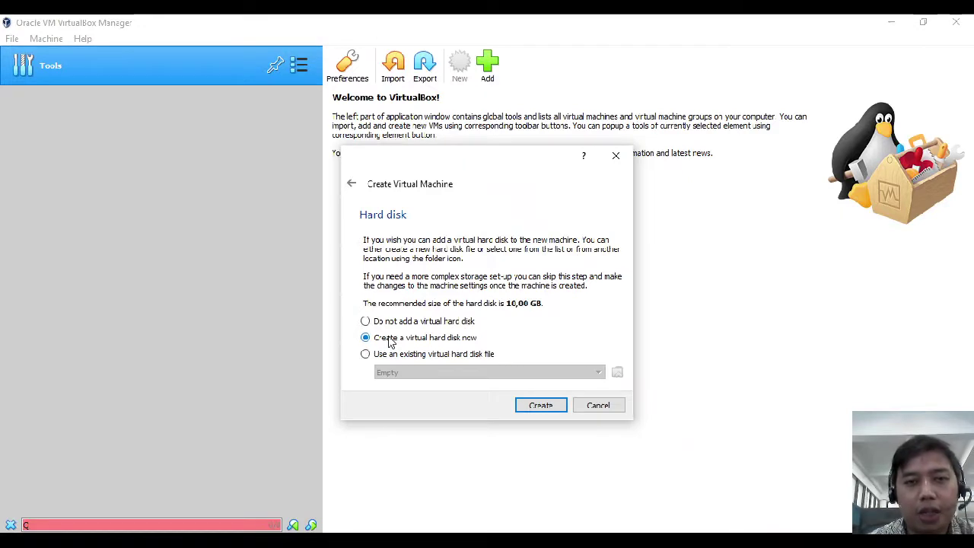
left_click(539, 407)
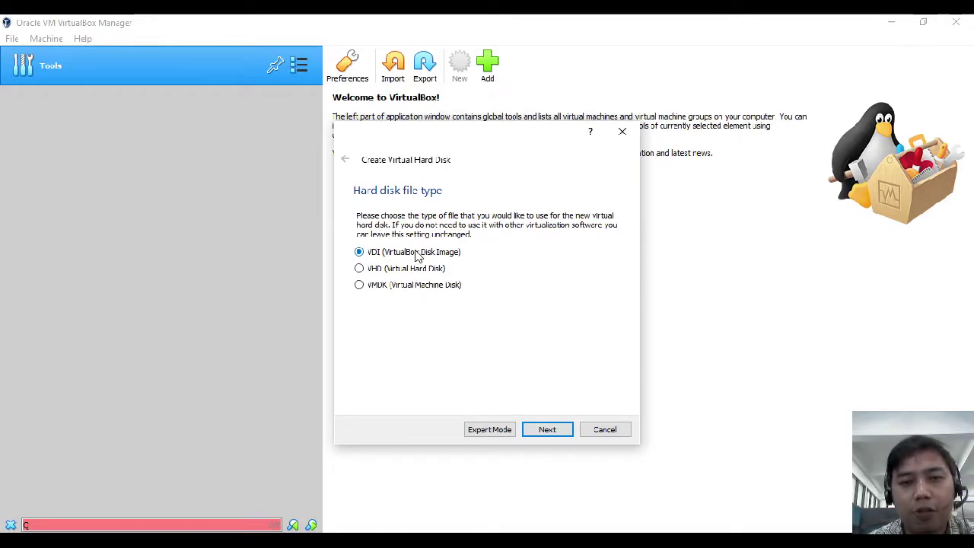
left_click(554, 433)
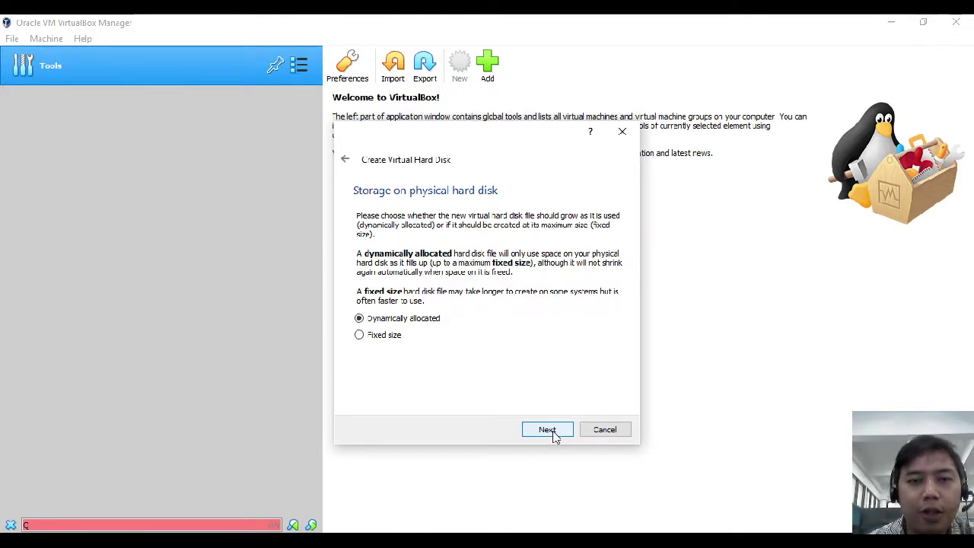
Compare fixed size with dynamically allocated storage, choose Dynamically allocated, and create the virtual hard disk with a size of 10,00 GB.
left_click(383, 341)
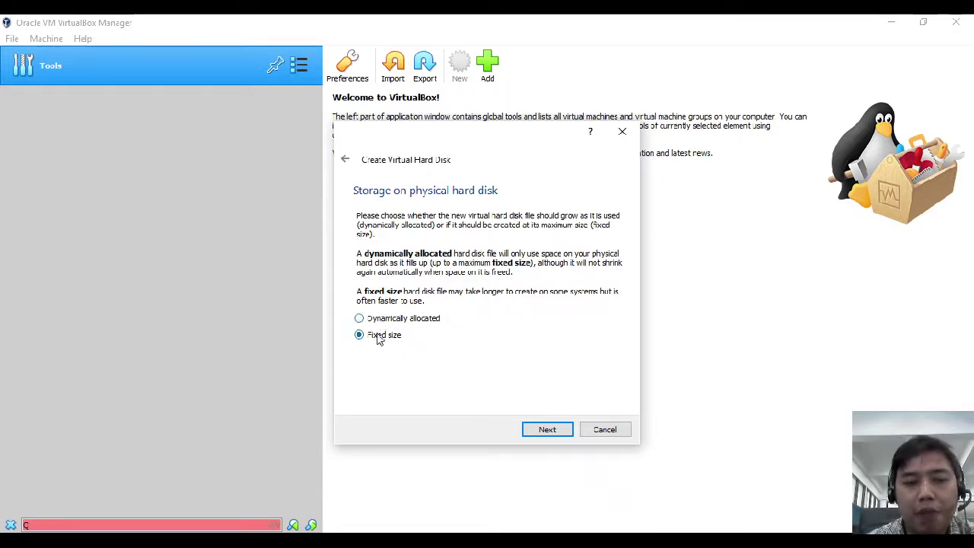
left_click(379, 320)
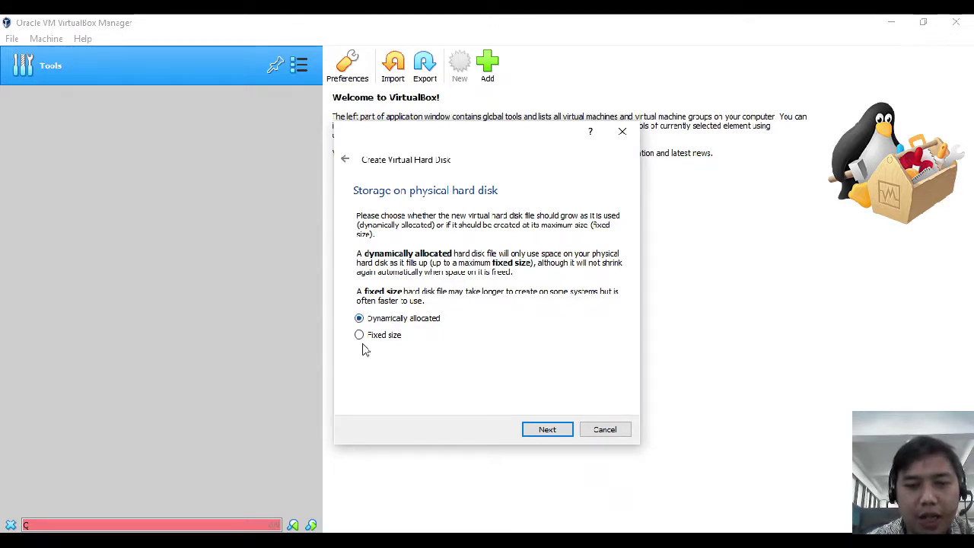
left_click(373, 339)
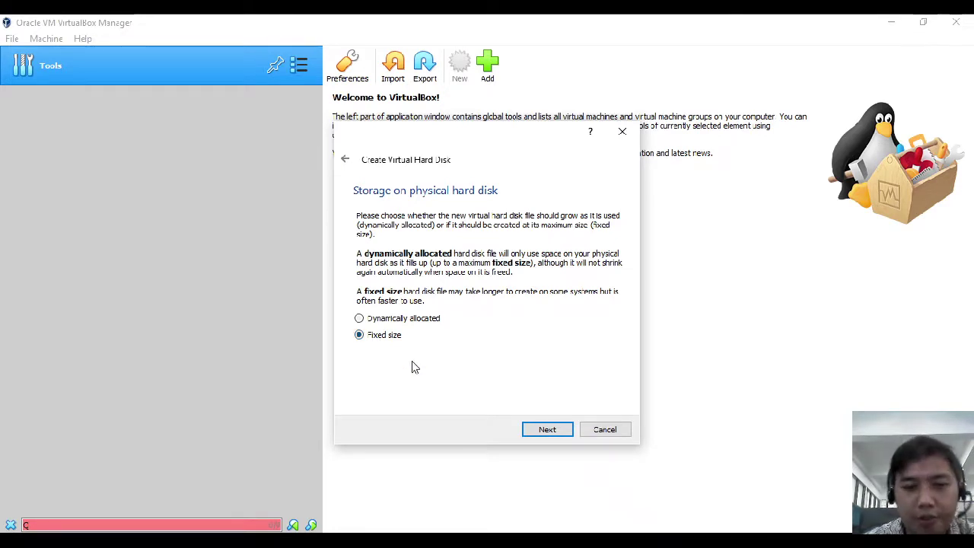
left_click(397, 321)
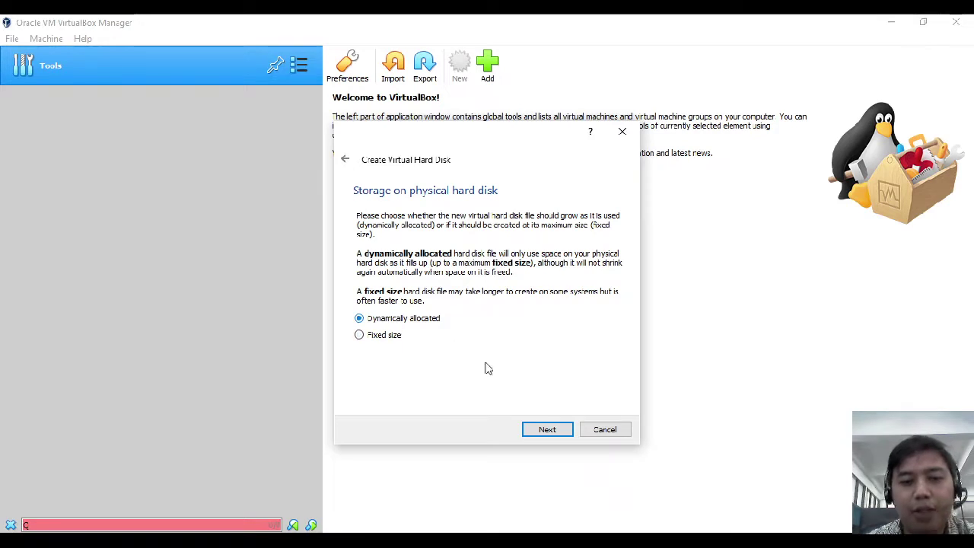
left_click(548, 430)
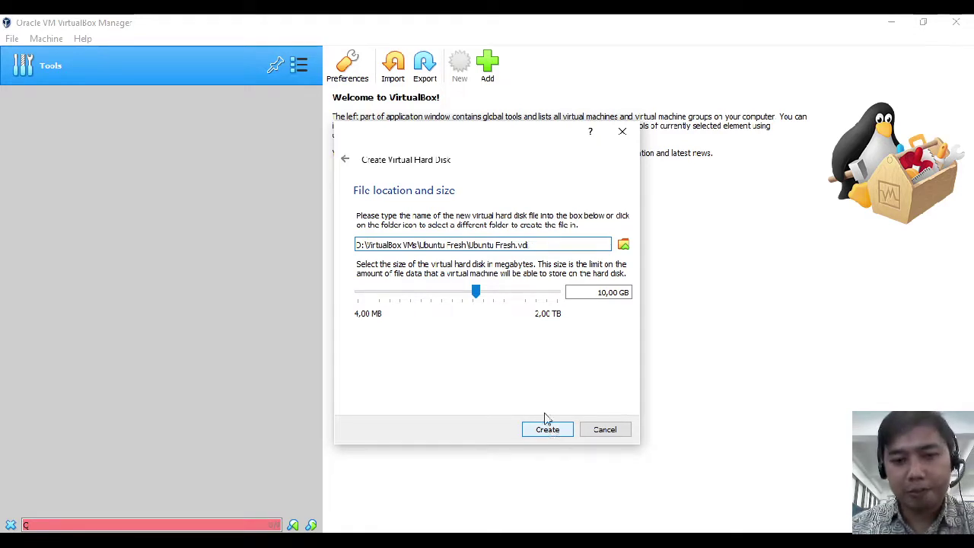
left_click(545, 431)
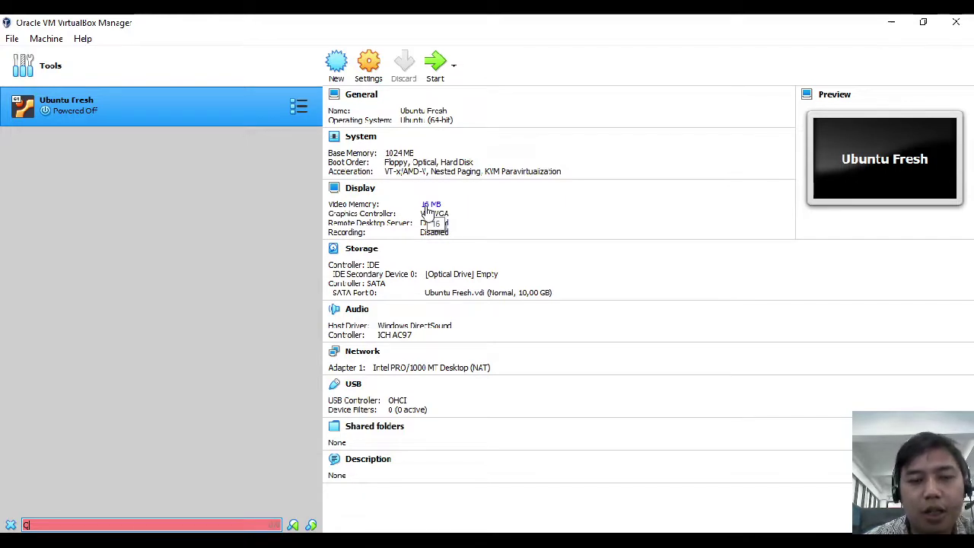
Check the video memory setting of the Ubuntu Fresh virtual machine.
left_click(426, 207)
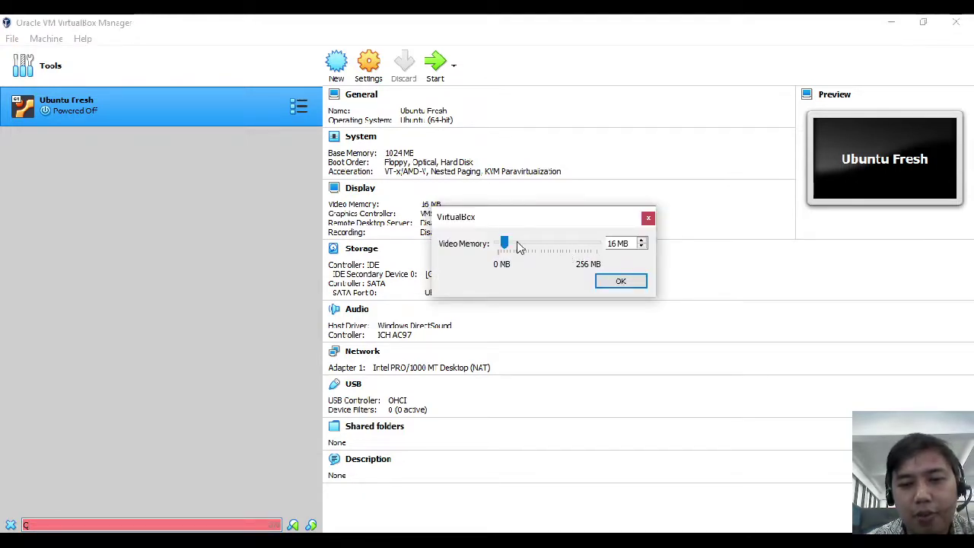
left_click(648, 218)
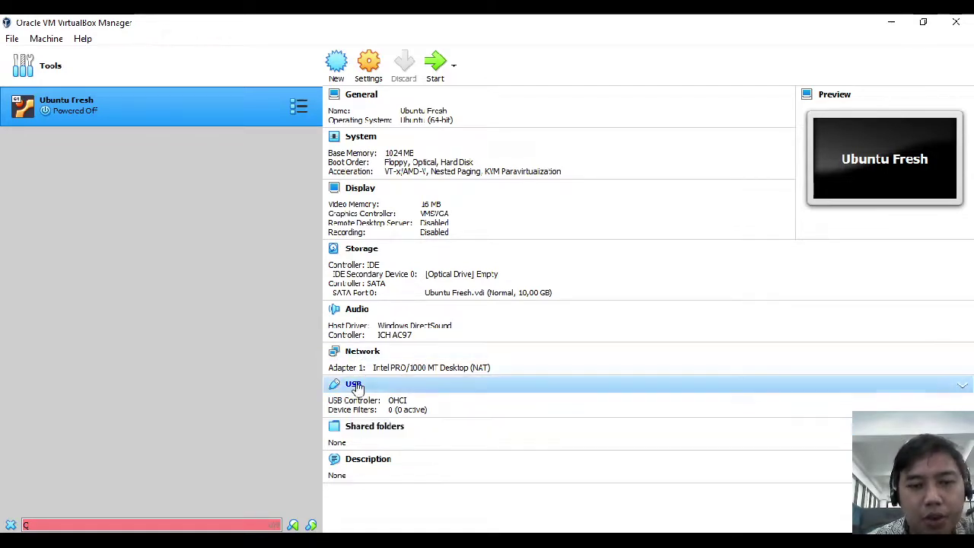
Examine the four network adapters in the Ubuntu Fresh settings and keep Adapter 1 attached to NAT.
left_click(373, 76)
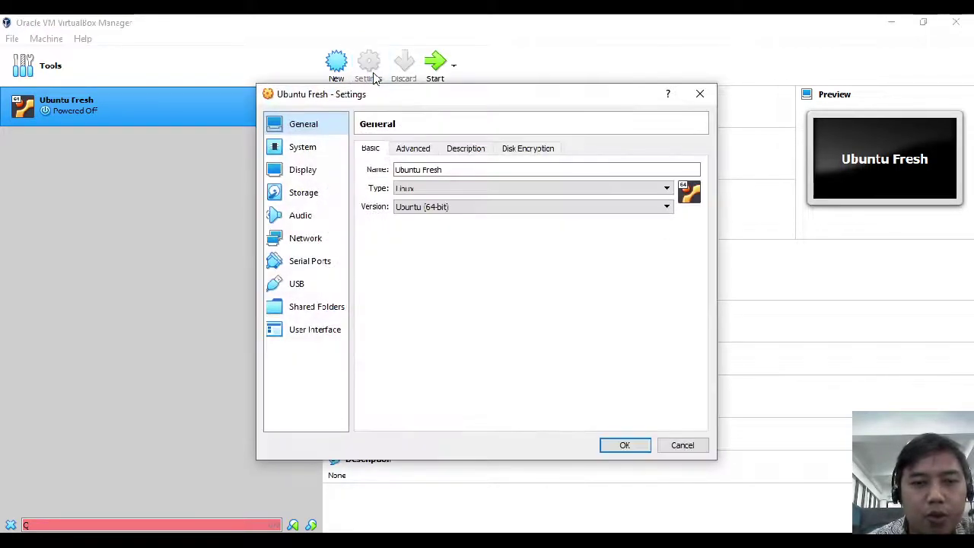
left_click(311, 242)
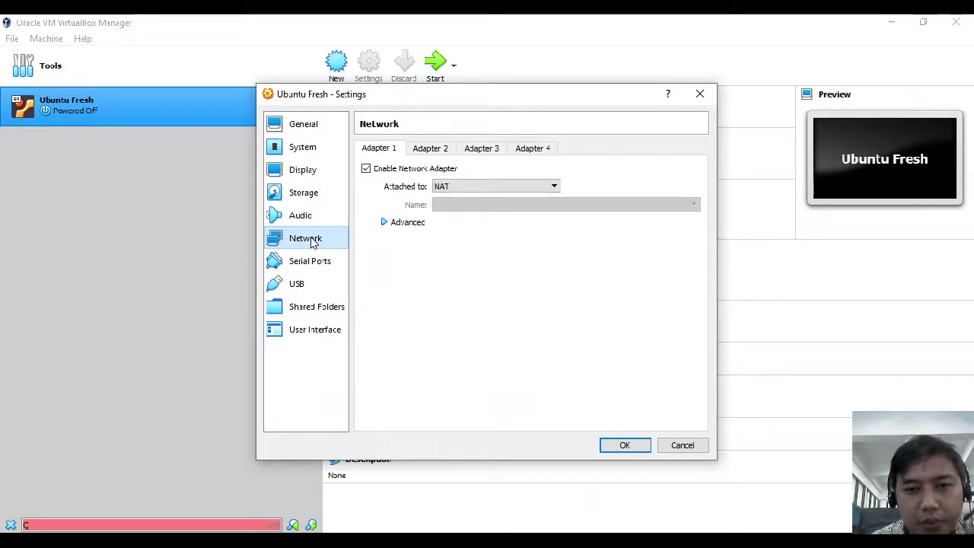
left_click(428, 150)
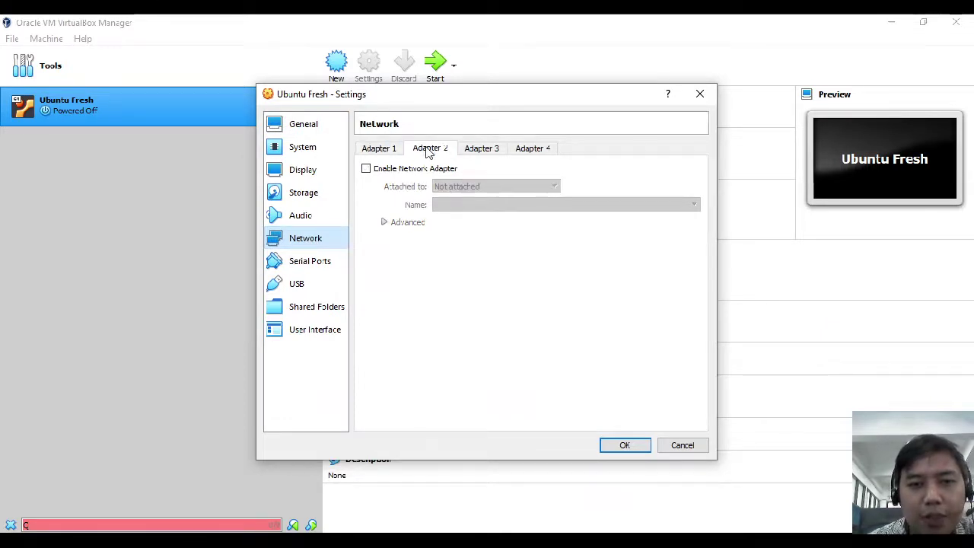
left_click(471, 150)
left_click(535, 153)
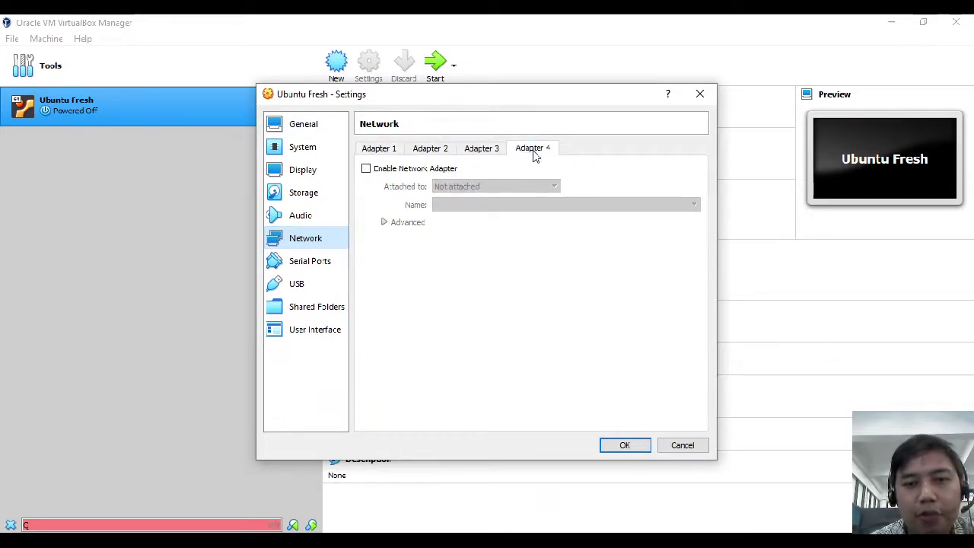
left_click(388, 150)
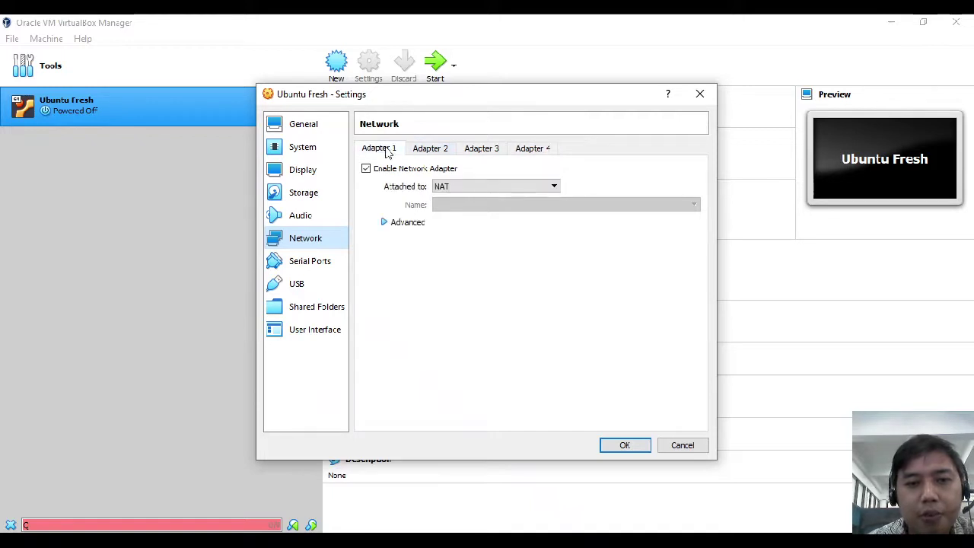
left_click(426, 150)
left_click(367, 151)
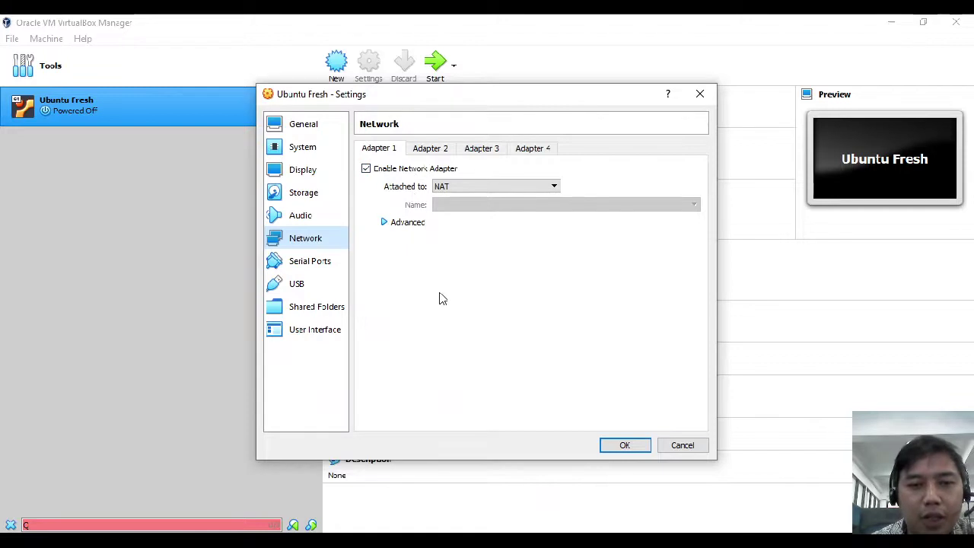
left_click(504, 187)
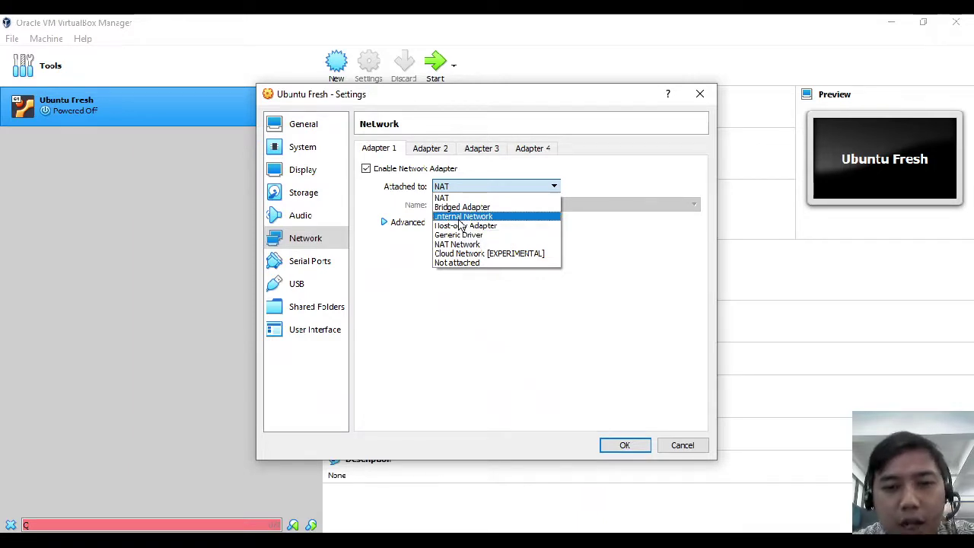
left_click(457, 199)
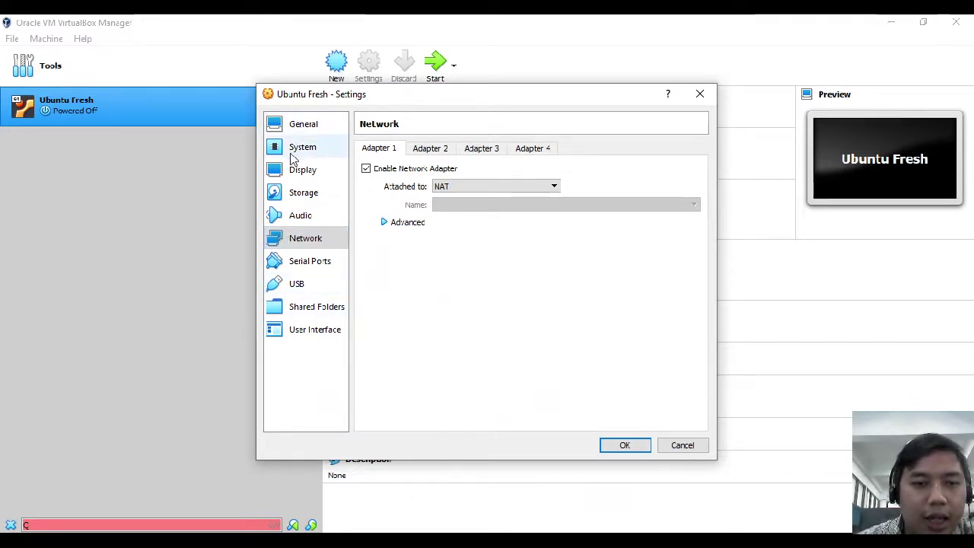
Select the empty optical drive under the IDE controller in the virtual machine's storage settings.
left_click(291, 200)
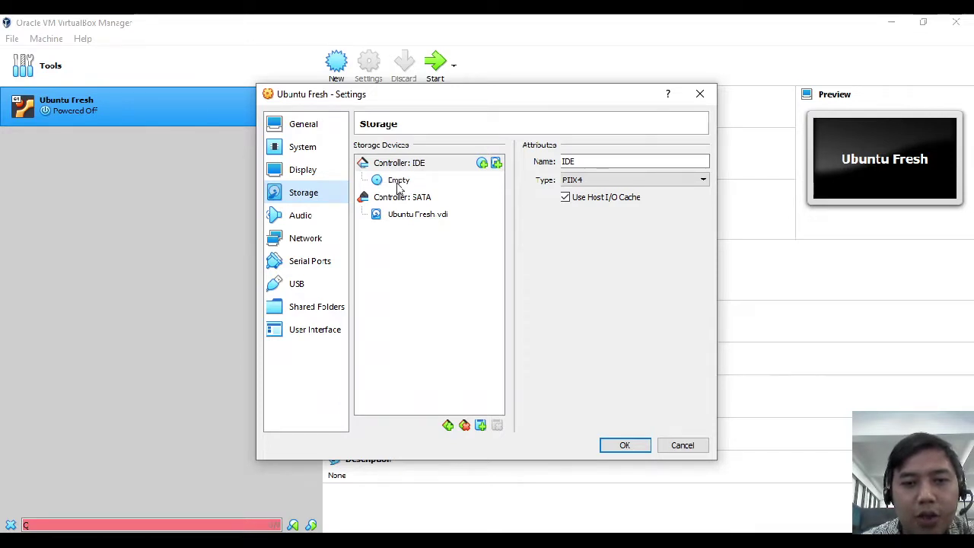
left_click(401, 184)
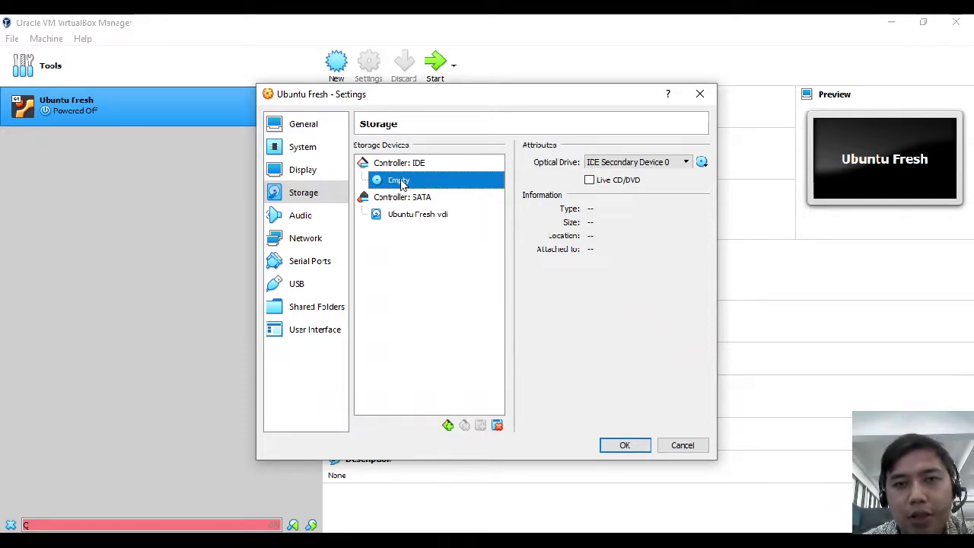
left_click(702, 165)
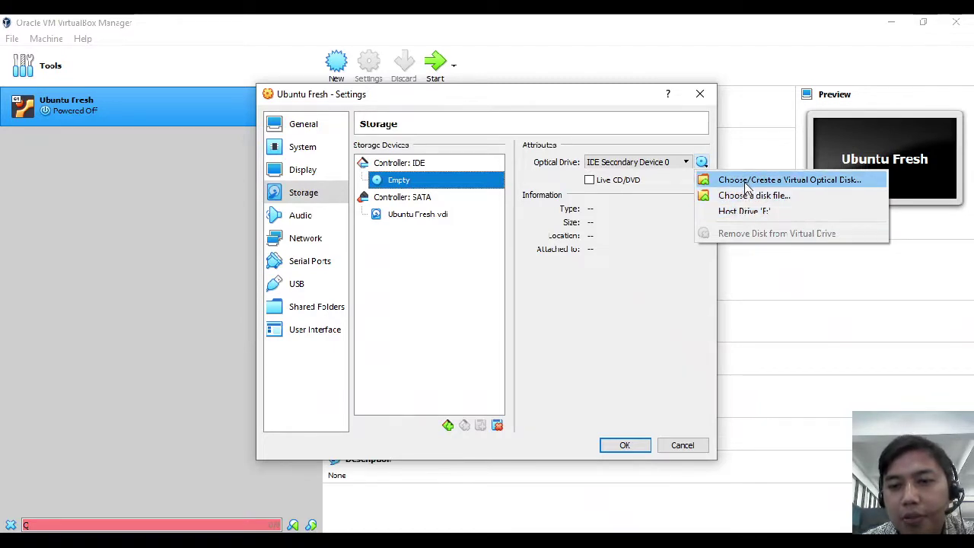
left_click(790, 199)
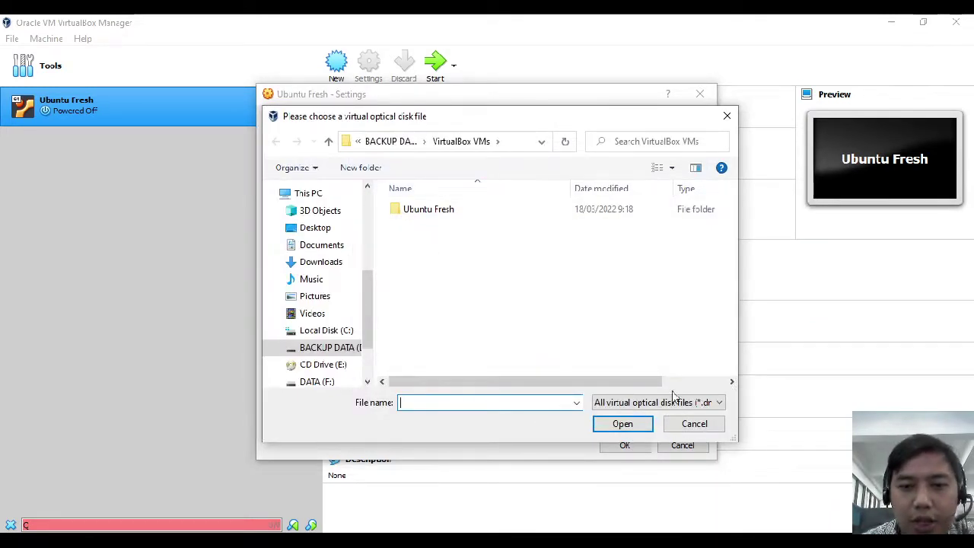
left_click(683, 424)
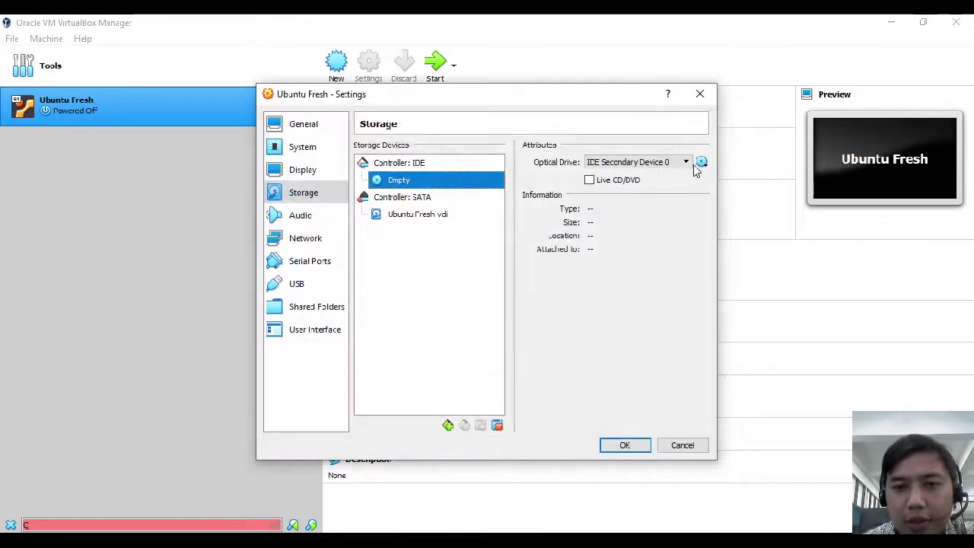
Add the ubuntu-20.04.3-live-server-amd64 image from the ISO folder on DATA (F:) to the available optical disks.
left_click(701, 163)
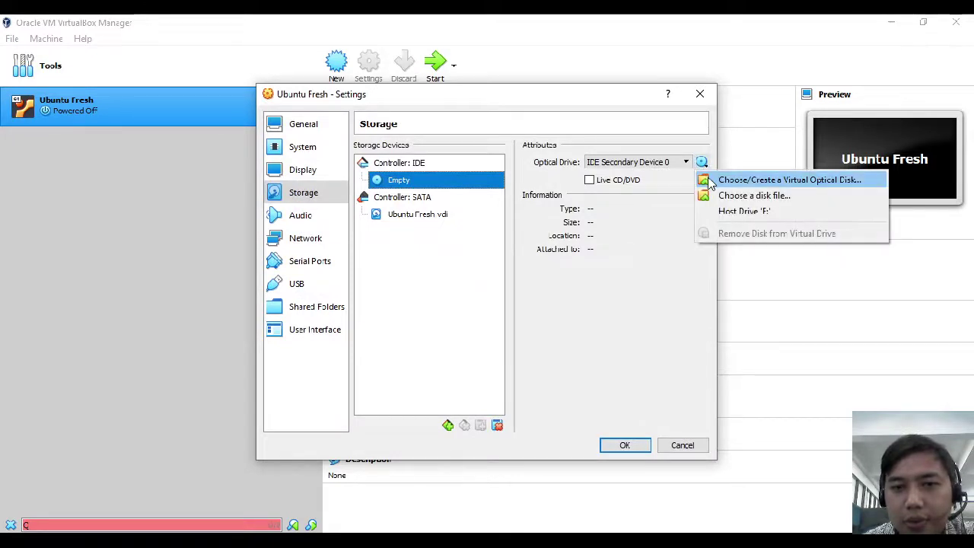
left_click(733, 183)
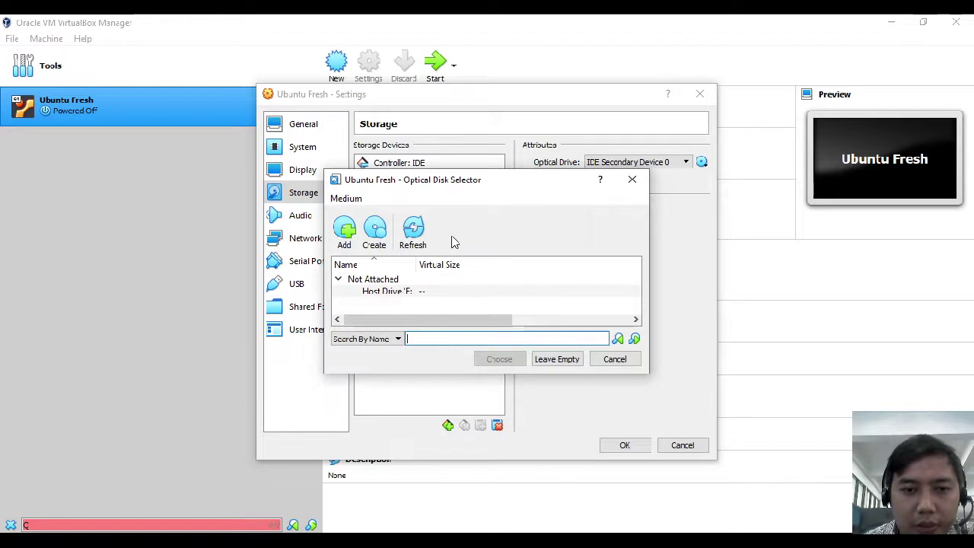
left_click(351, 232)
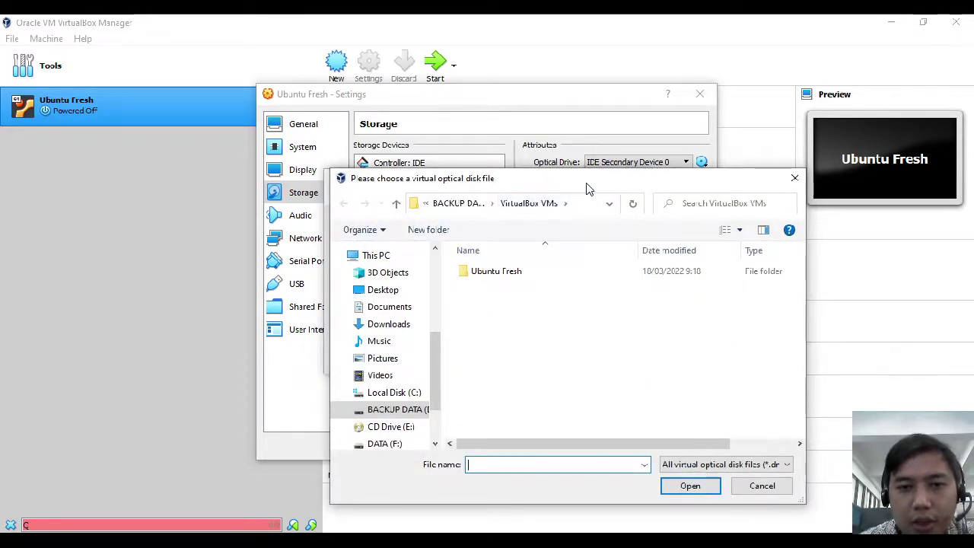
left_click_drag(583, 188, 675, 71)
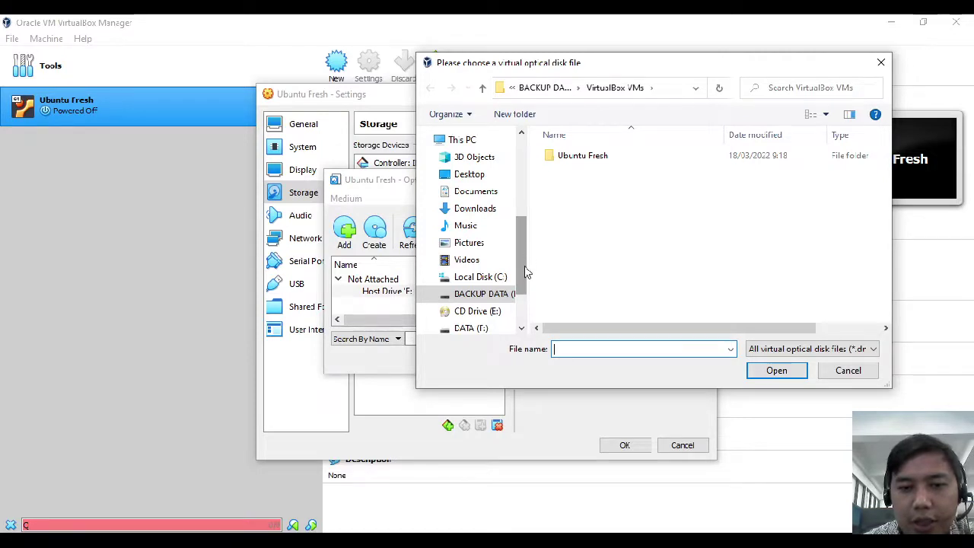
left_click(481, 297)
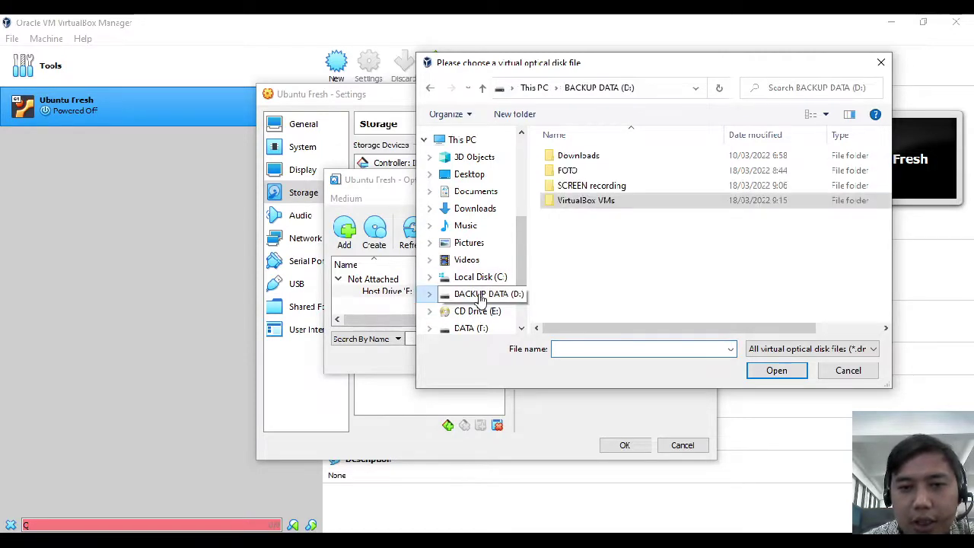
left_click(471, 328)
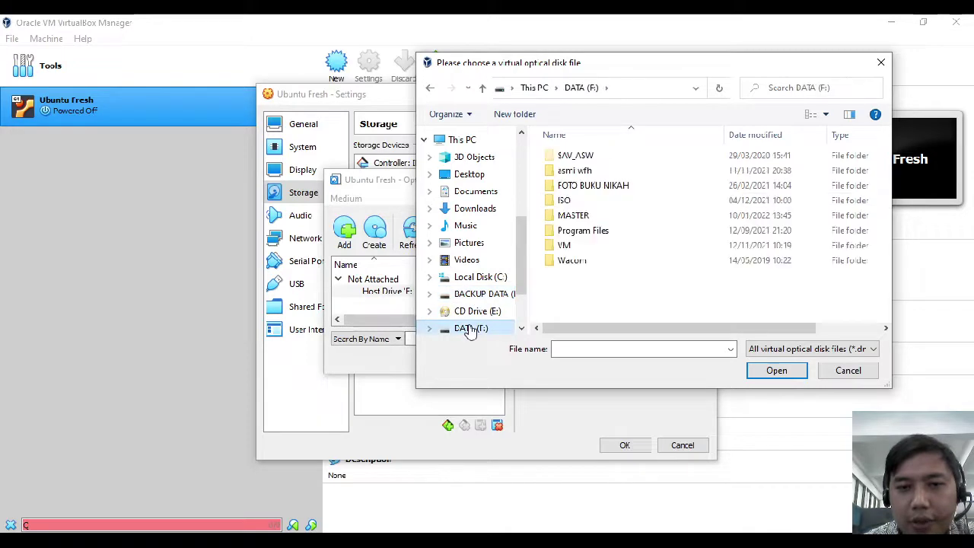
double_click(576, 201)
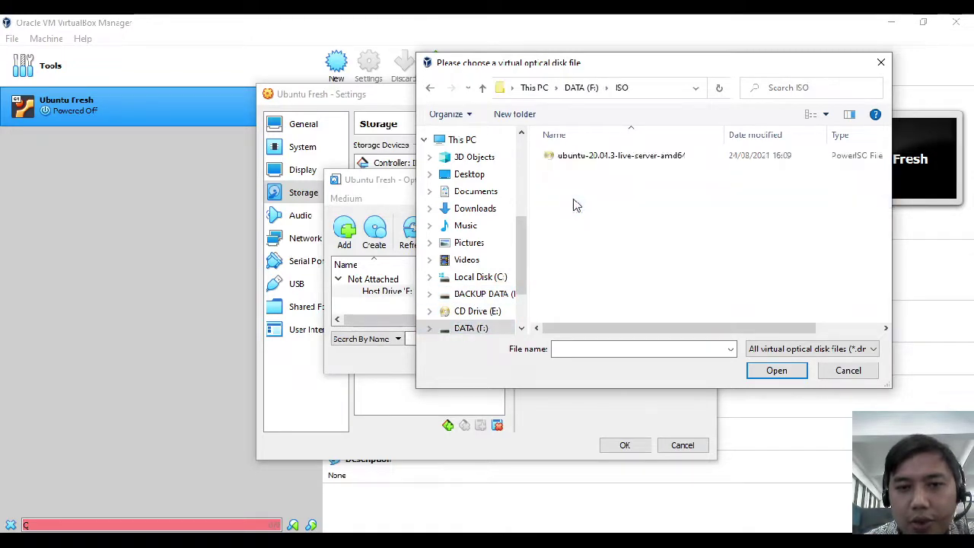
left_click(605, 159)
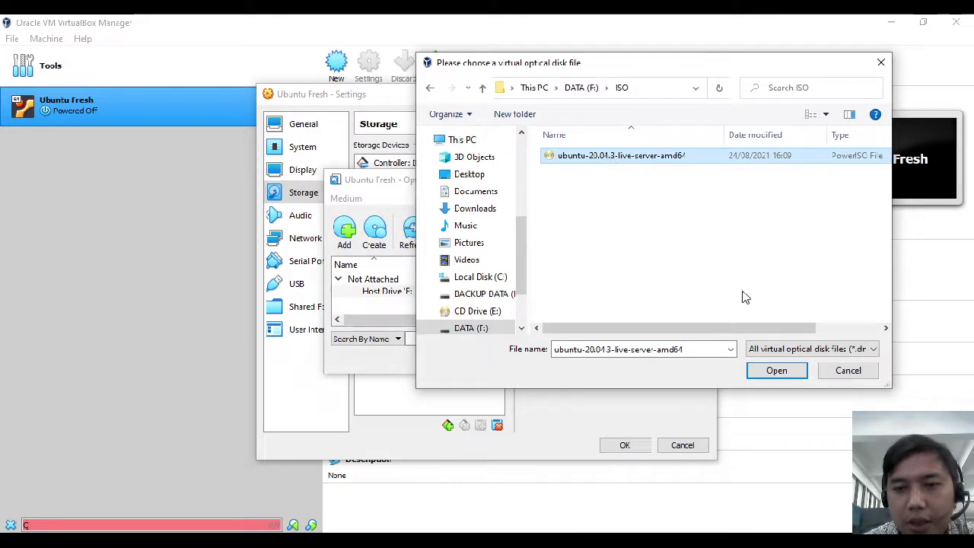
left_click(777, 370)
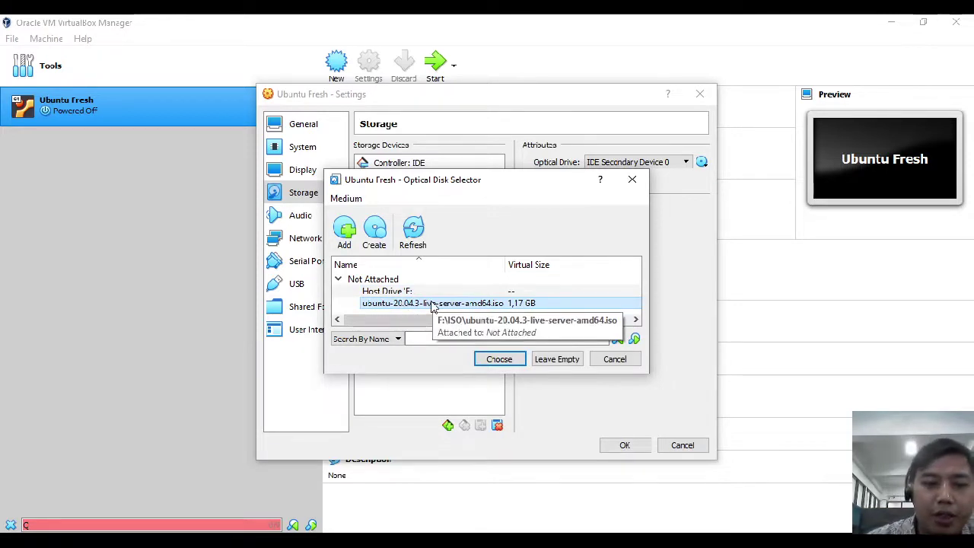
Attach ubuntu-20.04.3-live-server-amd64.iso to the optical drive and save the virtual machine's settings.
left_click(403, 293)
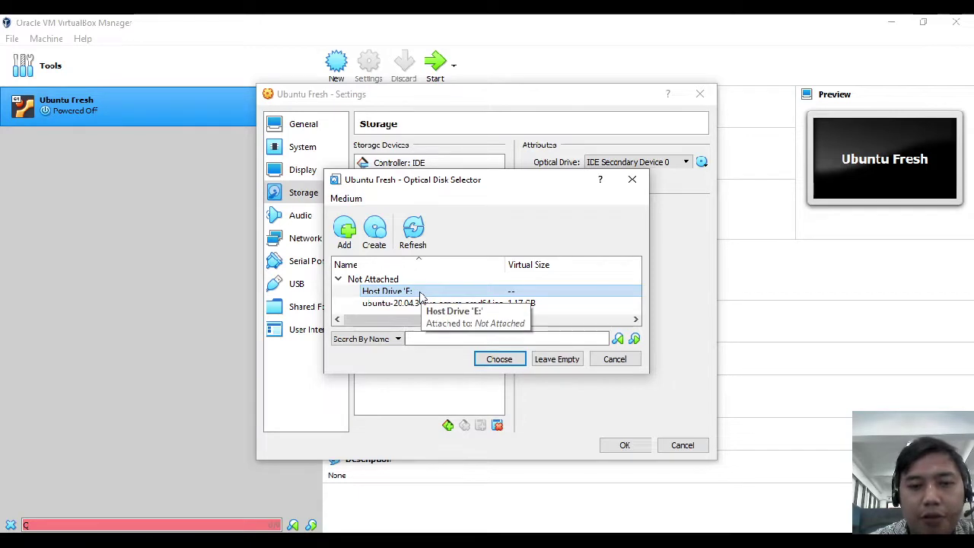
left_click(403, 304)
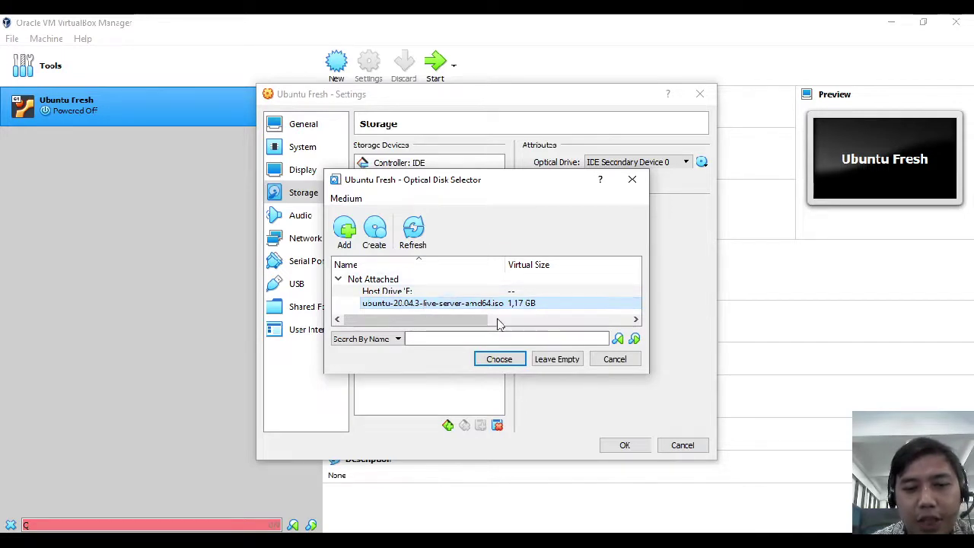
left_click(500, 358)
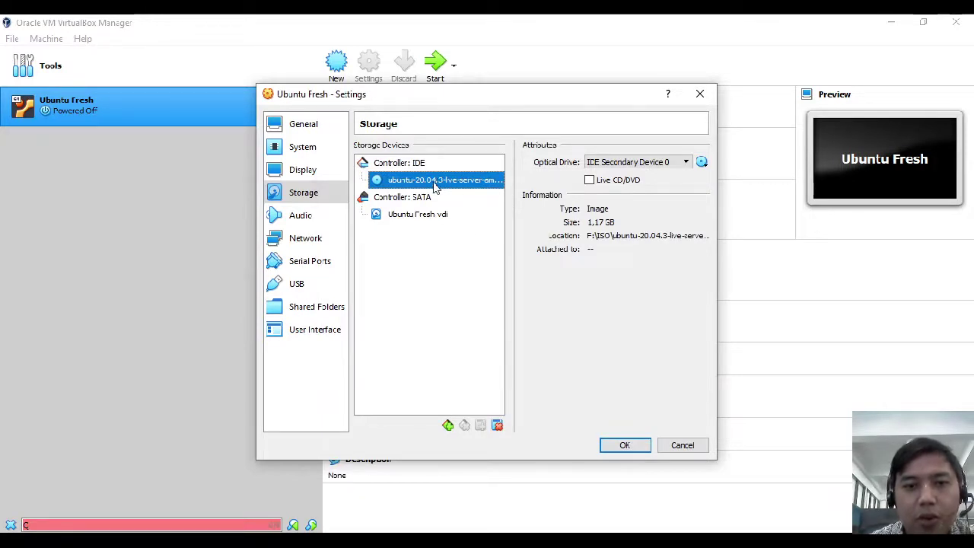
left_click(626, 445)
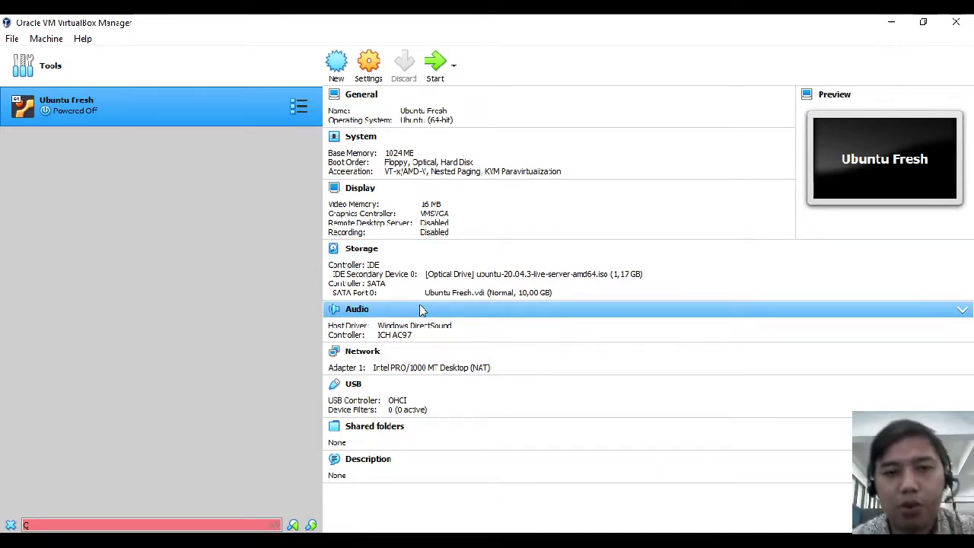
Start the Ubuntu Fresh virtual machine.
left_click(435, 67)
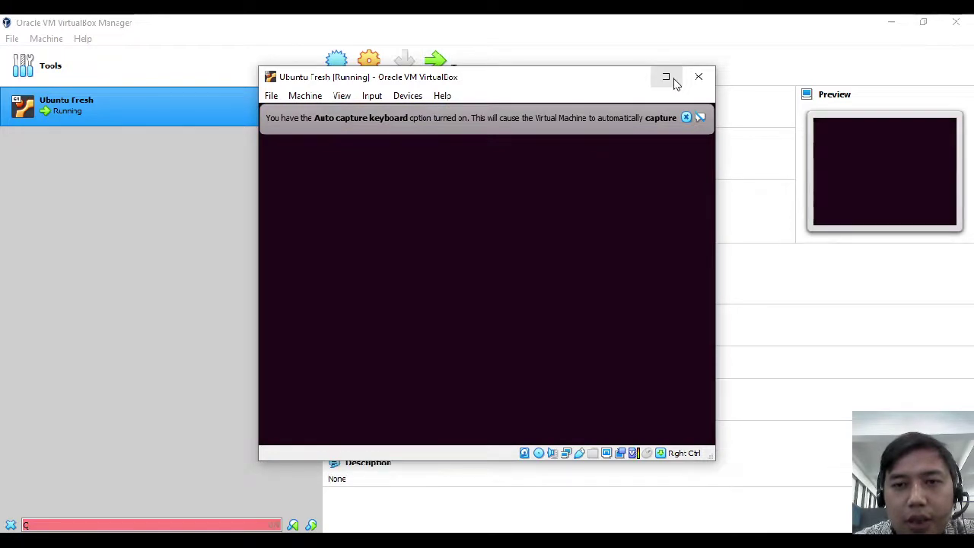
Maximize the running Ubuntu Fresh virtual machine window and dismiss the auto capture keyboard notice.
left_click(674, 79)
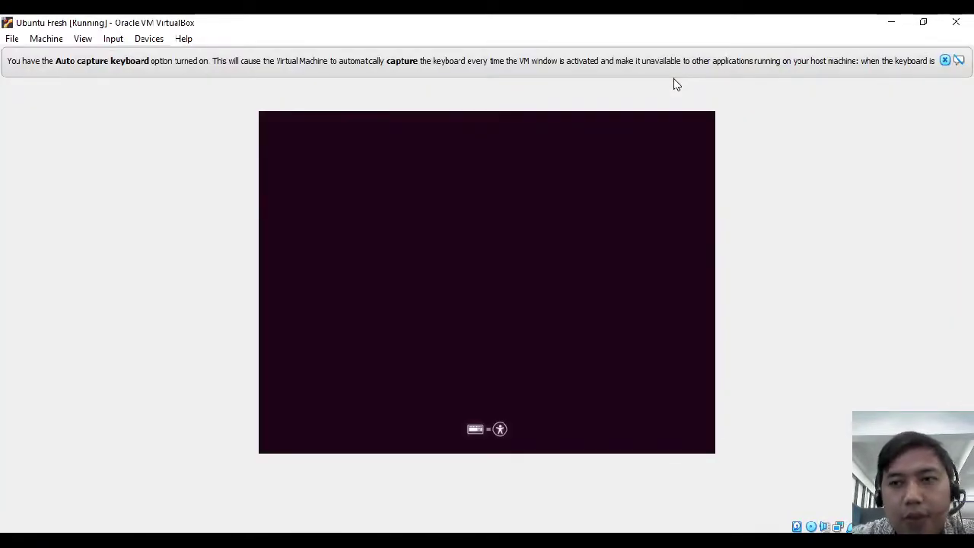
left_click(947, 61)
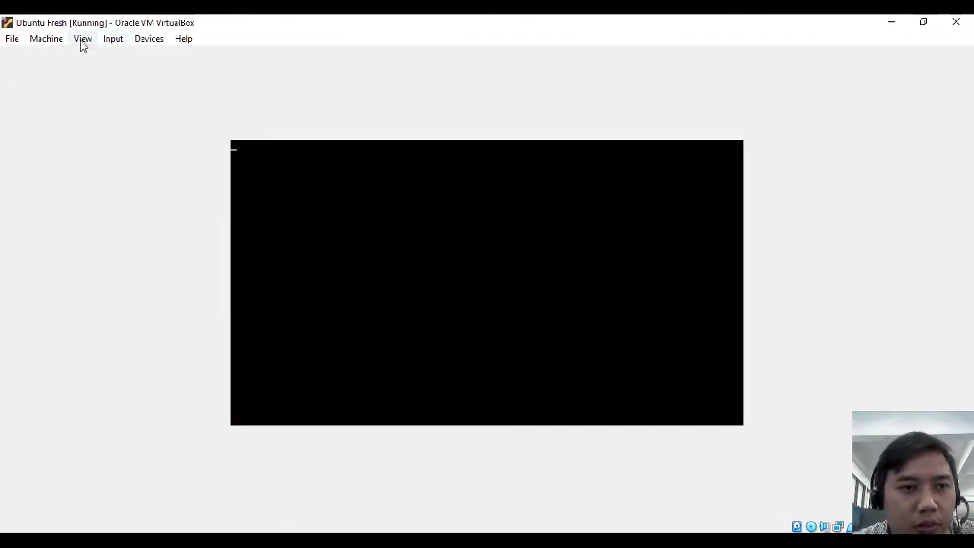
left_click(83, 40)
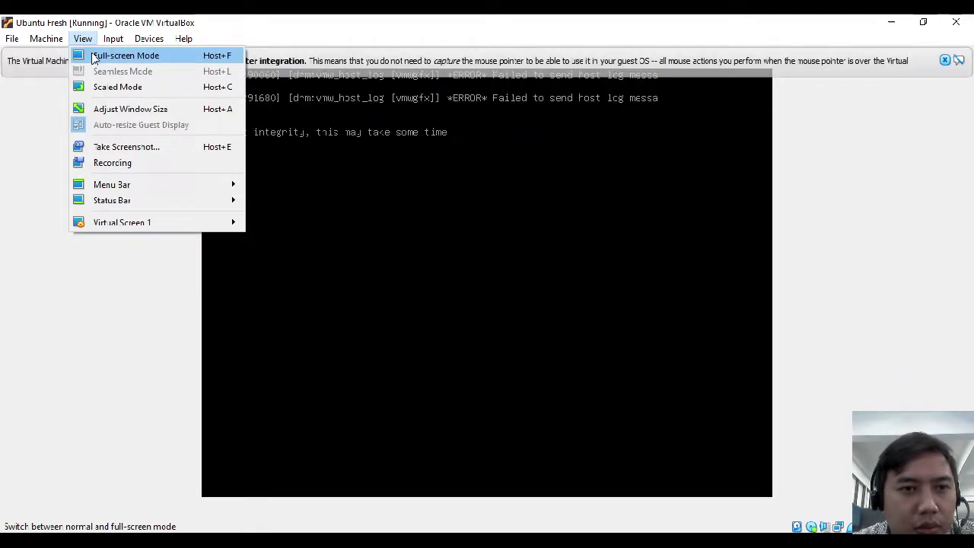
left_click(95, 57)
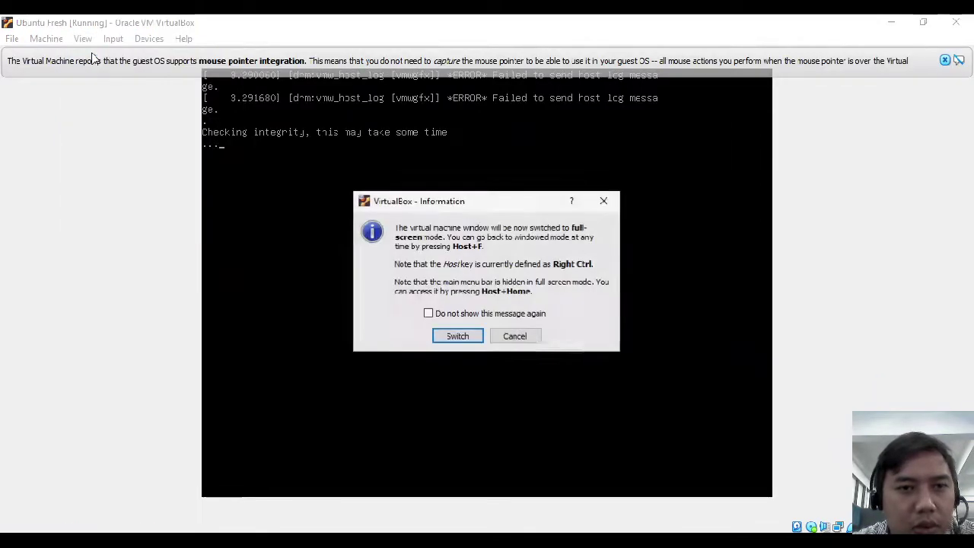
left_click(515, 336)
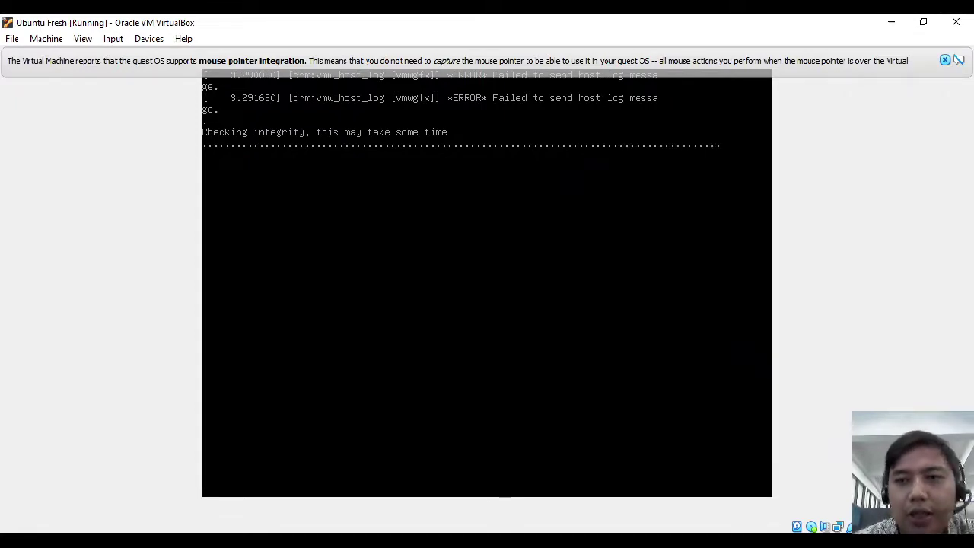
Dismiss the mouse pointer integration notice in the Ubuntu Fresh virtual machine window.
left_click(945, 60)
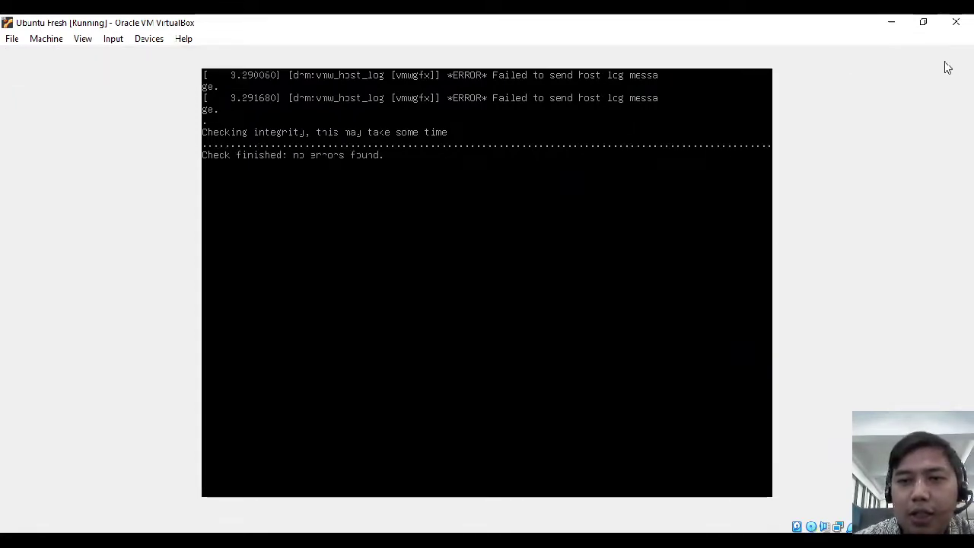